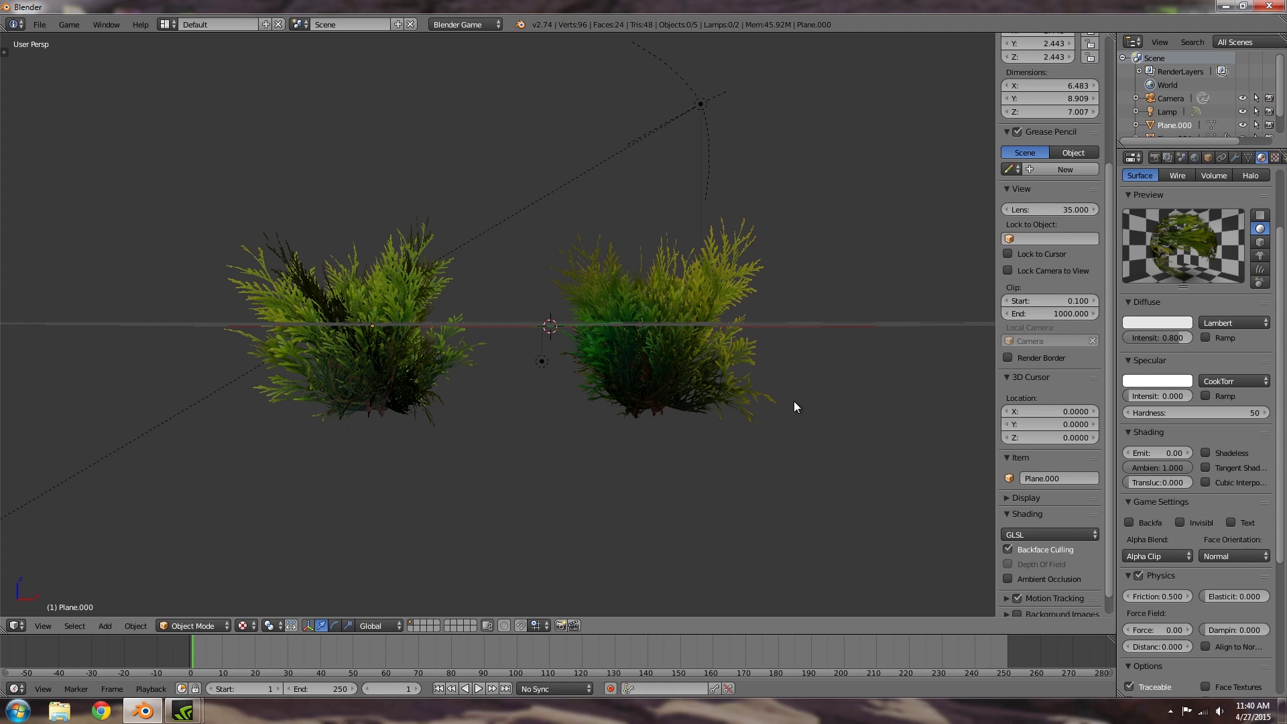
Select the blue point lamp between the two bushes and move it to the far side of the right-hand bush.
middle_click_drag(667, 413, 656, 317)
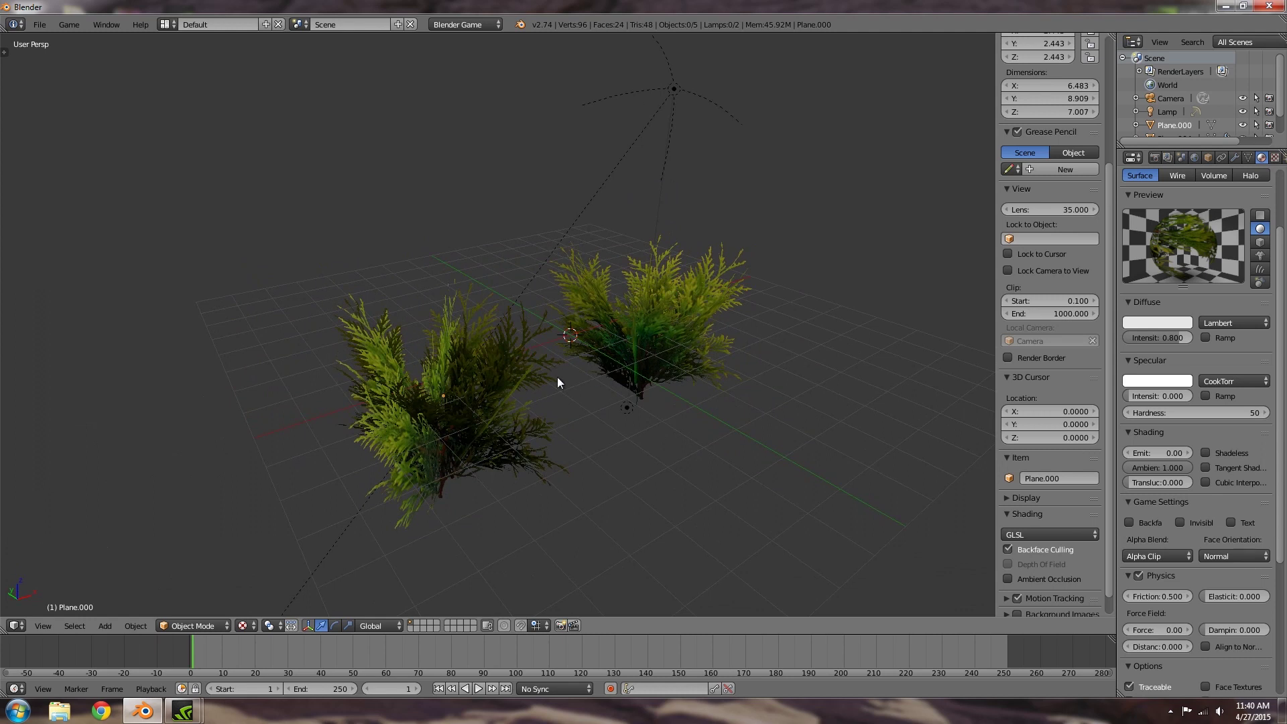
middle_click_drag(698, 398, 321, 305)
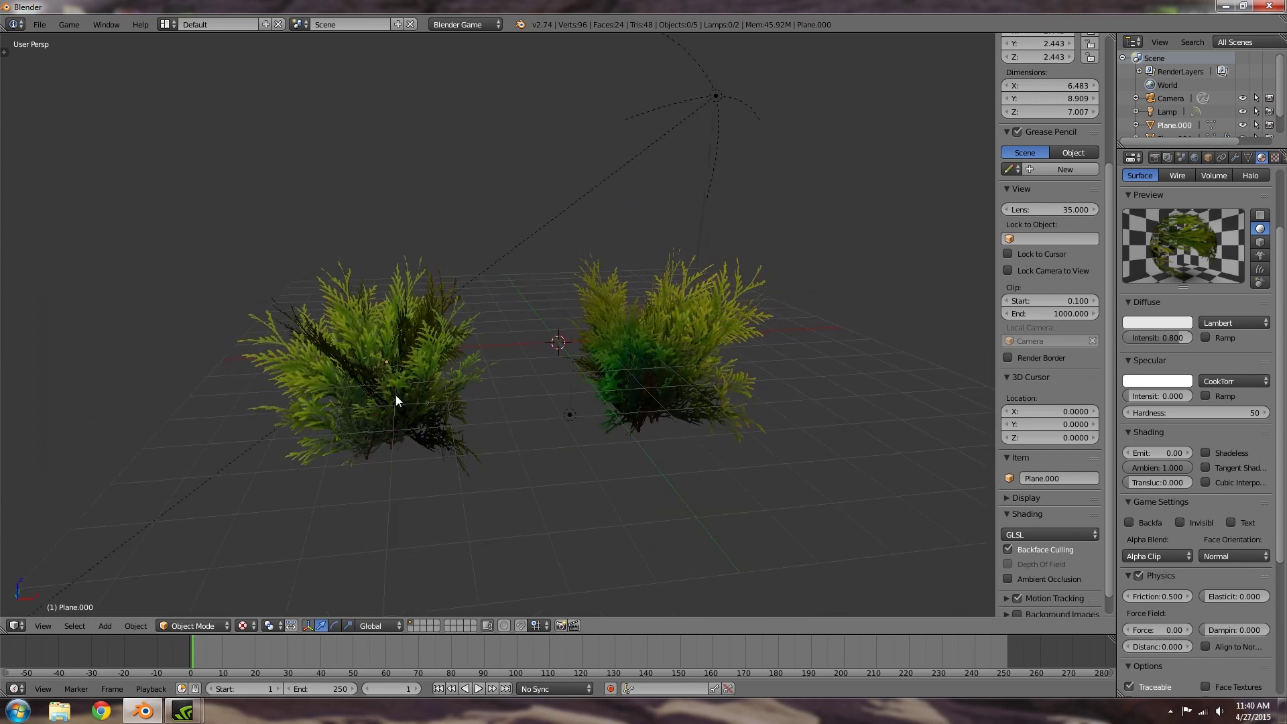
middle_click_drag(463, 412, 531, 385)
right_click(655, 264)
right_click(523, 385)
right_click(517, 388)
key("g")
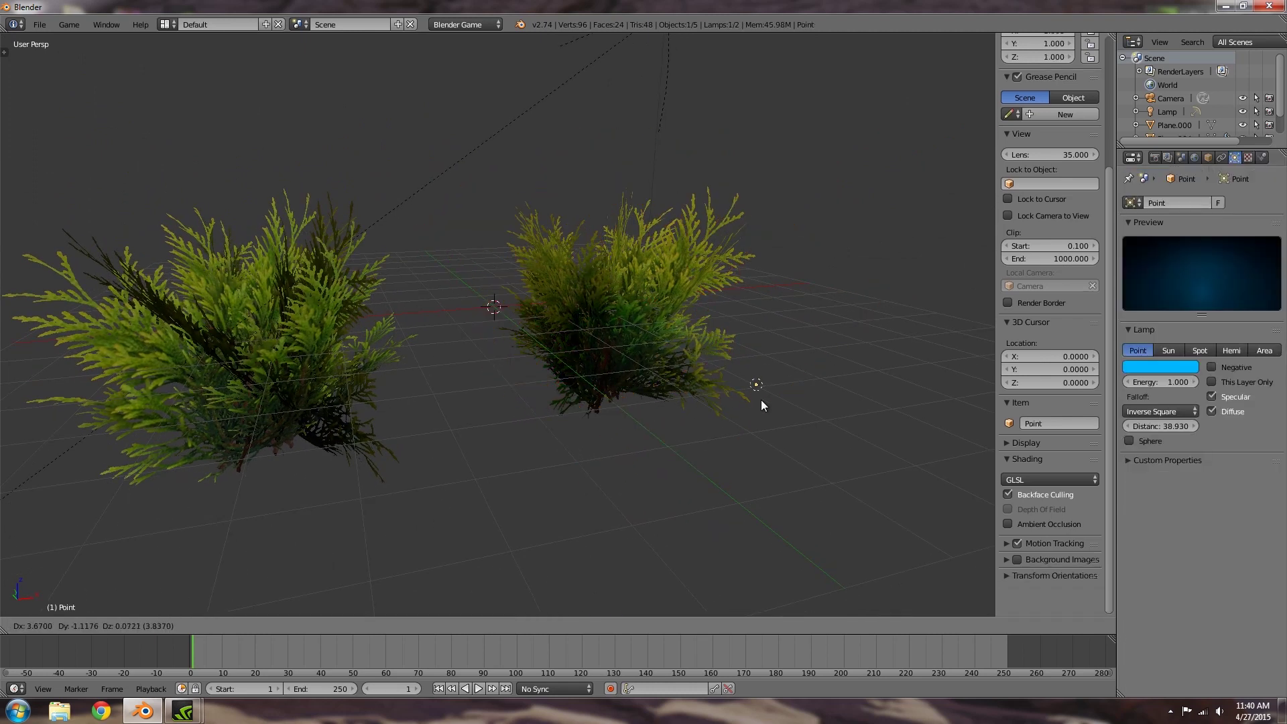
left_click(591, 410)
Reposition the blue point lamp around the bushes, ending near the base of the left-hand bush.
middle_click_drag(591, 410, 546, 449)
key("g")
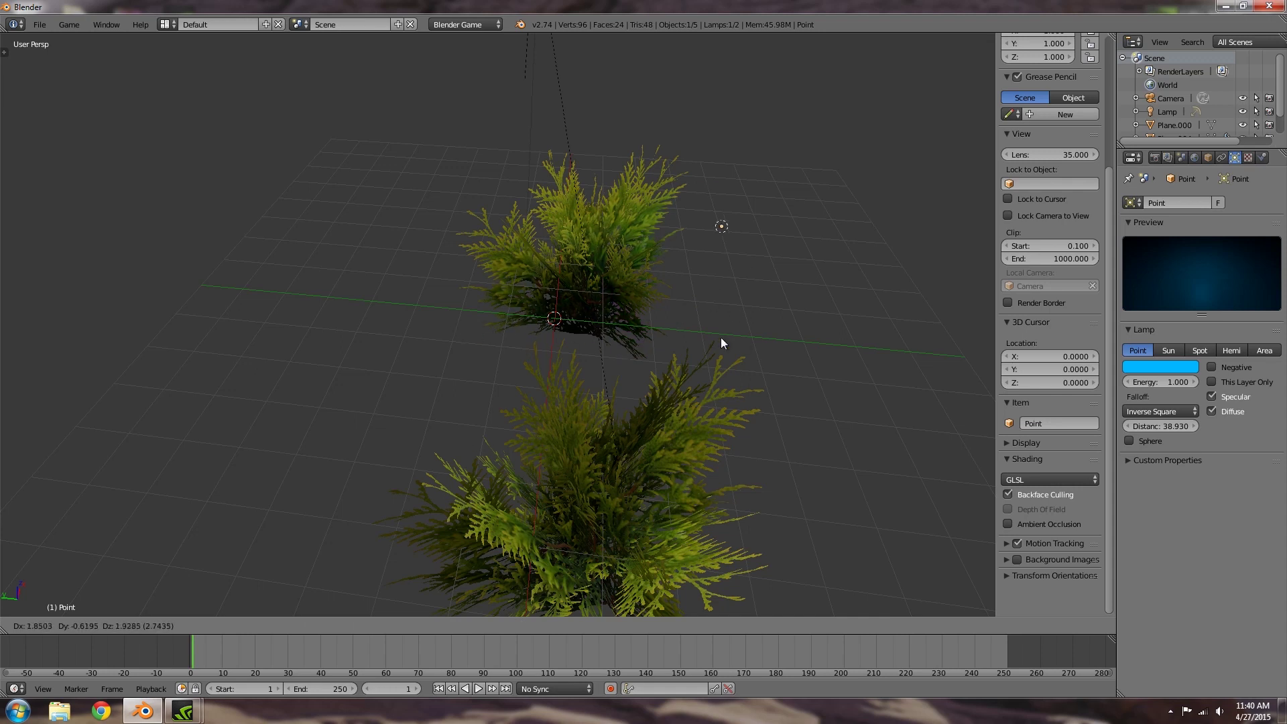
left_click(727, 362)
middle_click_drag(741, 376, 606, 389)
scroll(561, 364, "up", 3)
key("g")
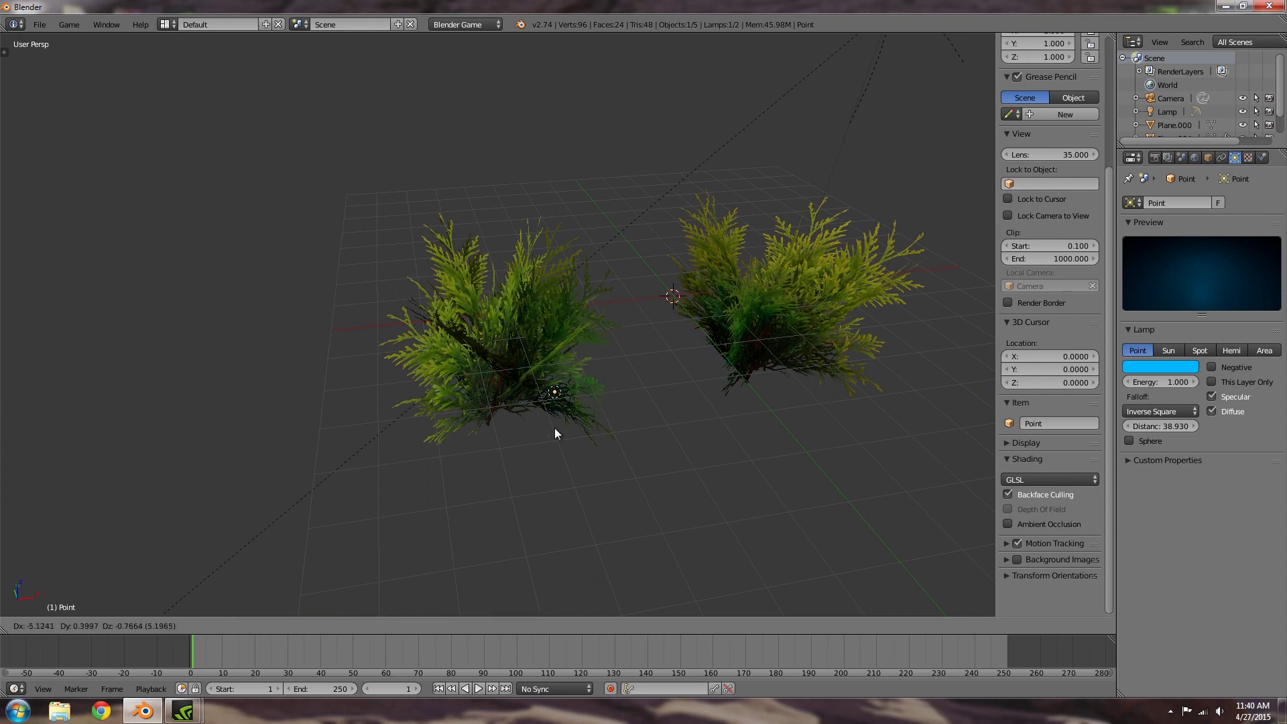
left_click(540, 432)
Adjust the point lamp's position around the left-hand bush from two more viewing angles.
middle_click_drag(540, 431, 549, 328)
key("g")
left_click(548, 400)
middle_click_drag(673, 409, 477, 362)
key("g")
left_click(508, 404)
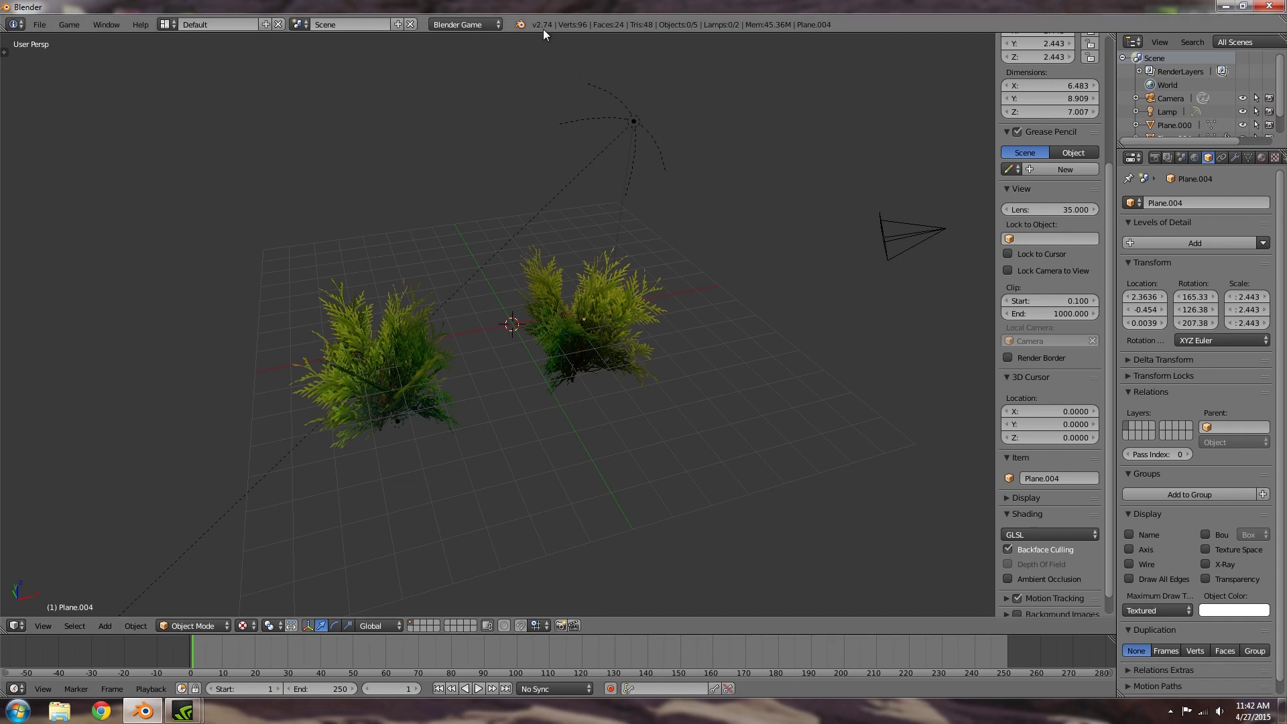
Select the right-hand bush and view its Set Normal modifier and the list of available modifiers.
right_click(600, 346)
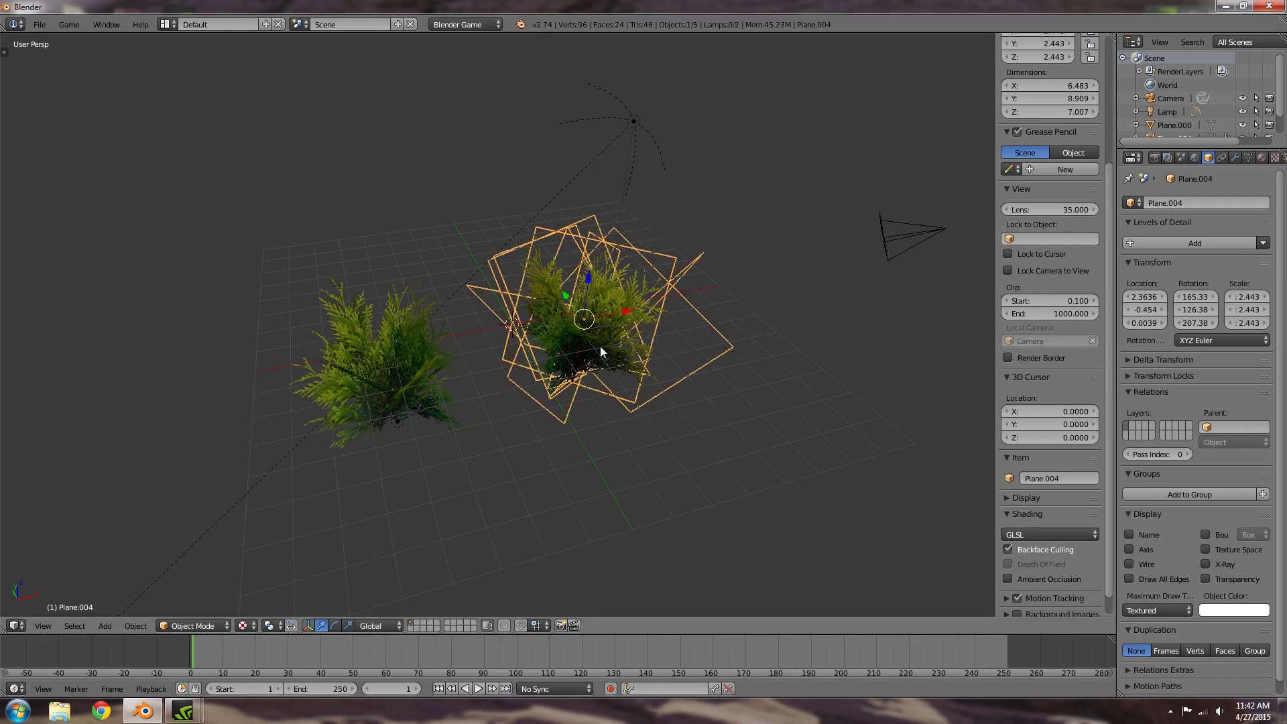
left_click(1237, 156)
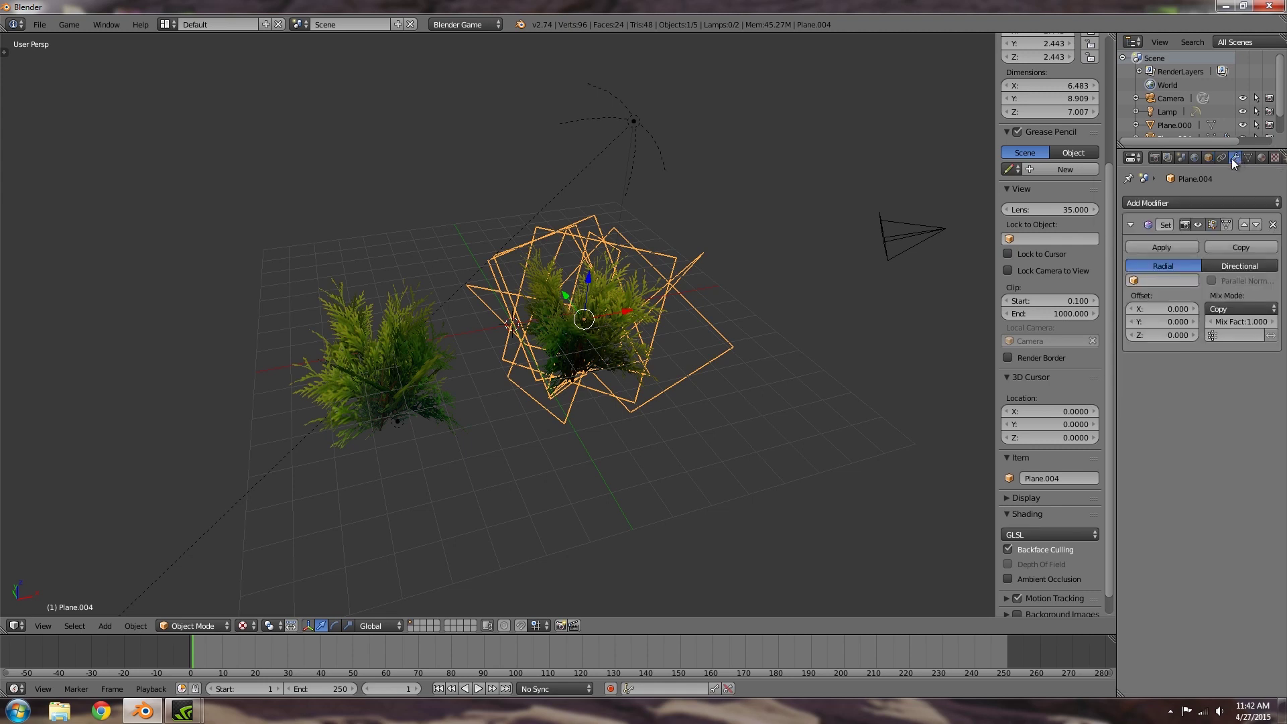
left_click(1180, 203)
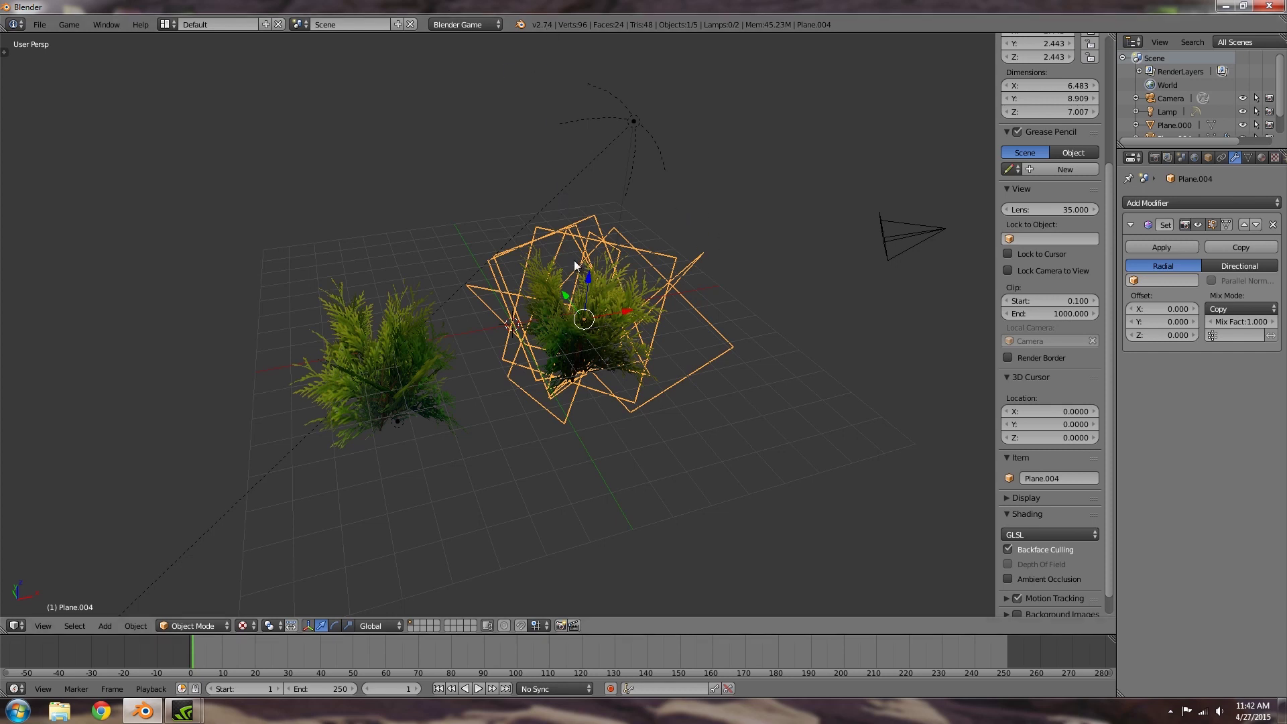
Enable Backface Culling in the game settings of the left-hand bush's material.
middle_click_drag(461, 389, 513, 341)
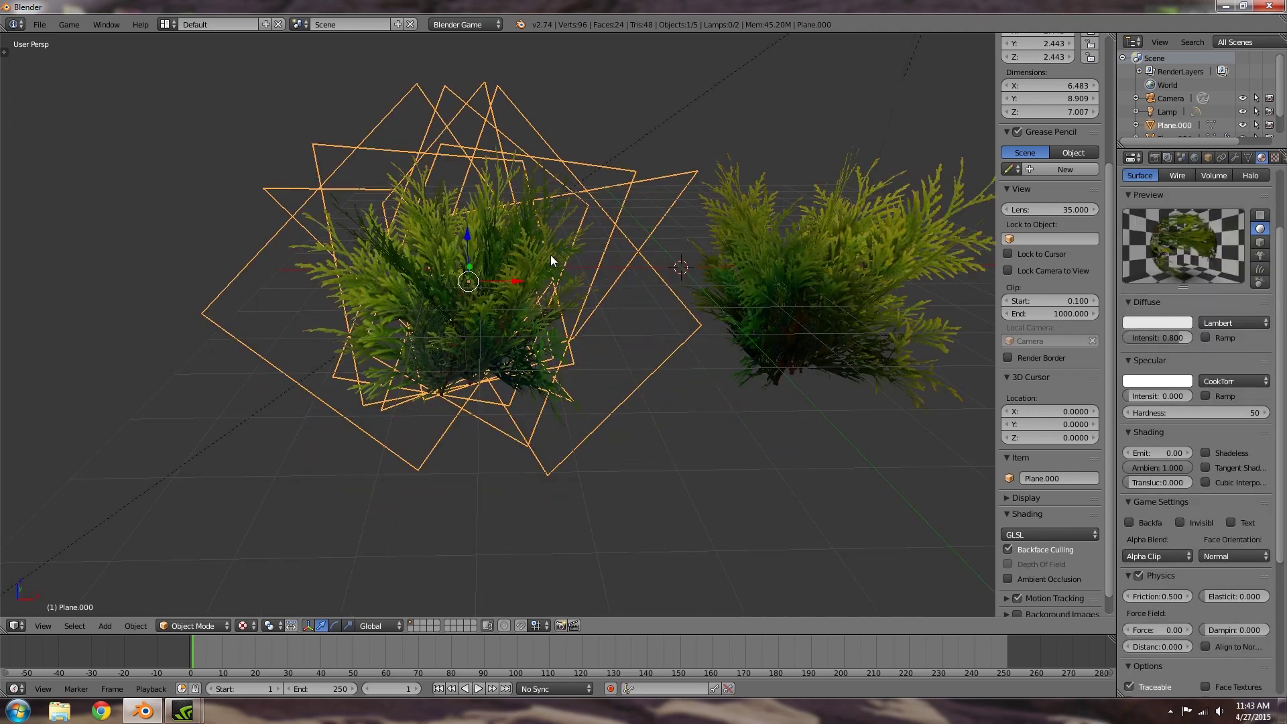
middle_click_drag(551, 260, 477, 299)
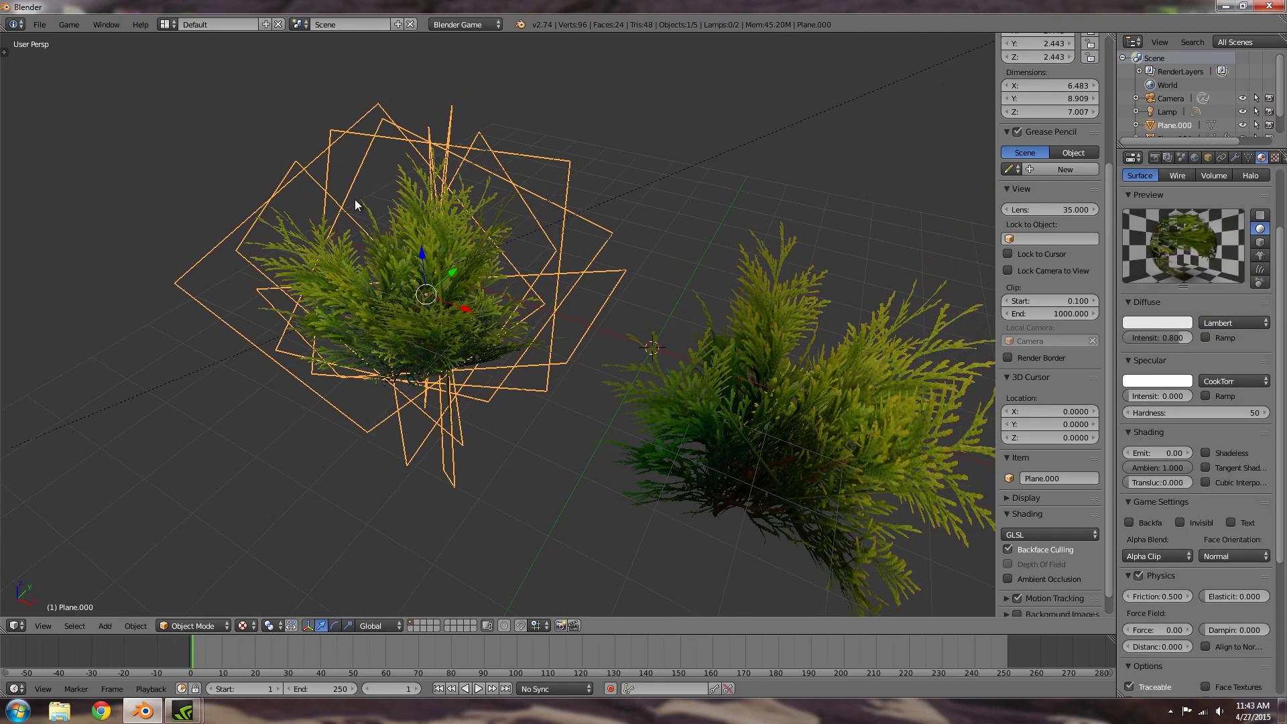
scroll(1256, 322, "up", 3)
scroll(1256, 322, "up", 1)
scroll(1172, 308, "down", 8)
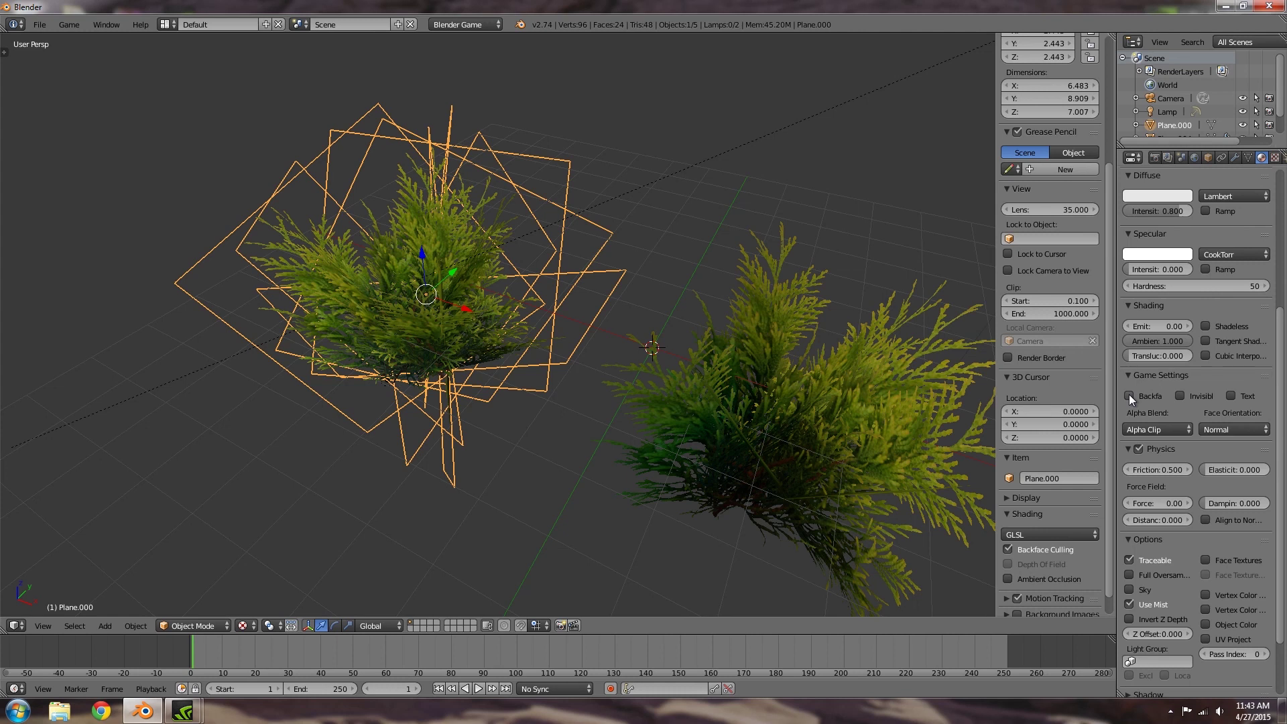
left_click(1129, 395)
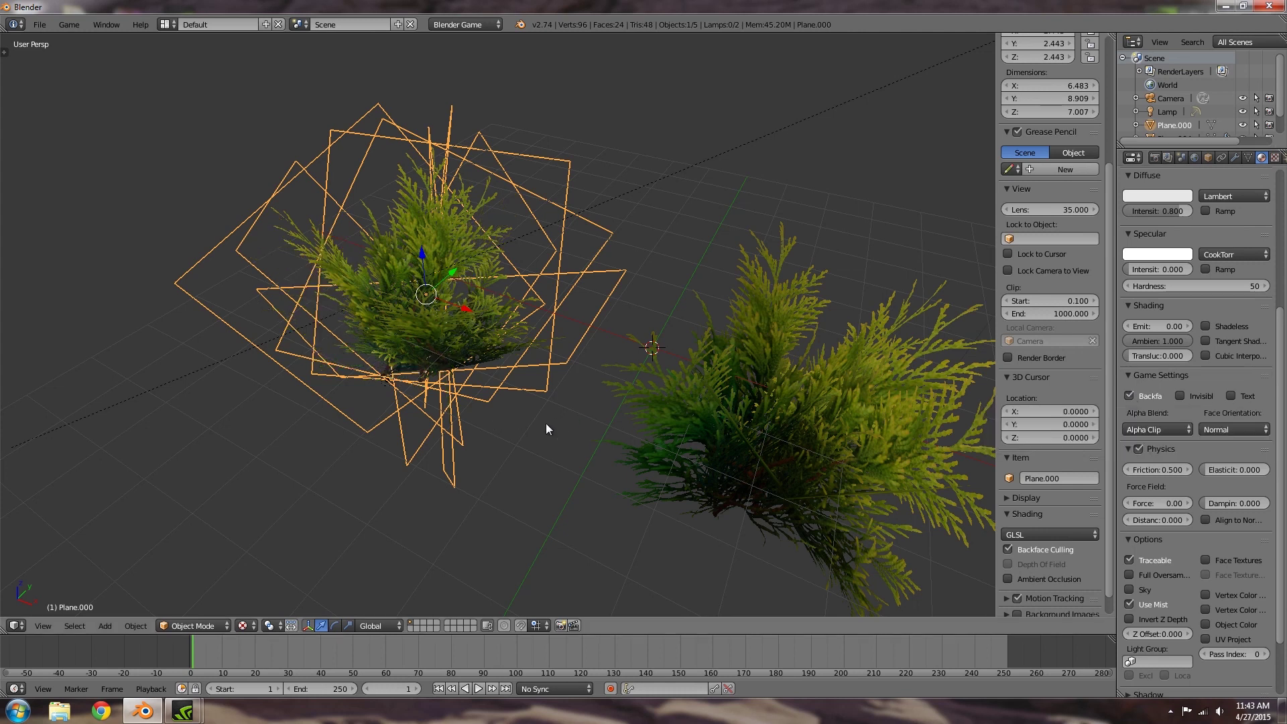
Locate the Backface Culling option in the 3D viewport's shading settings.
key("n")
key("n")
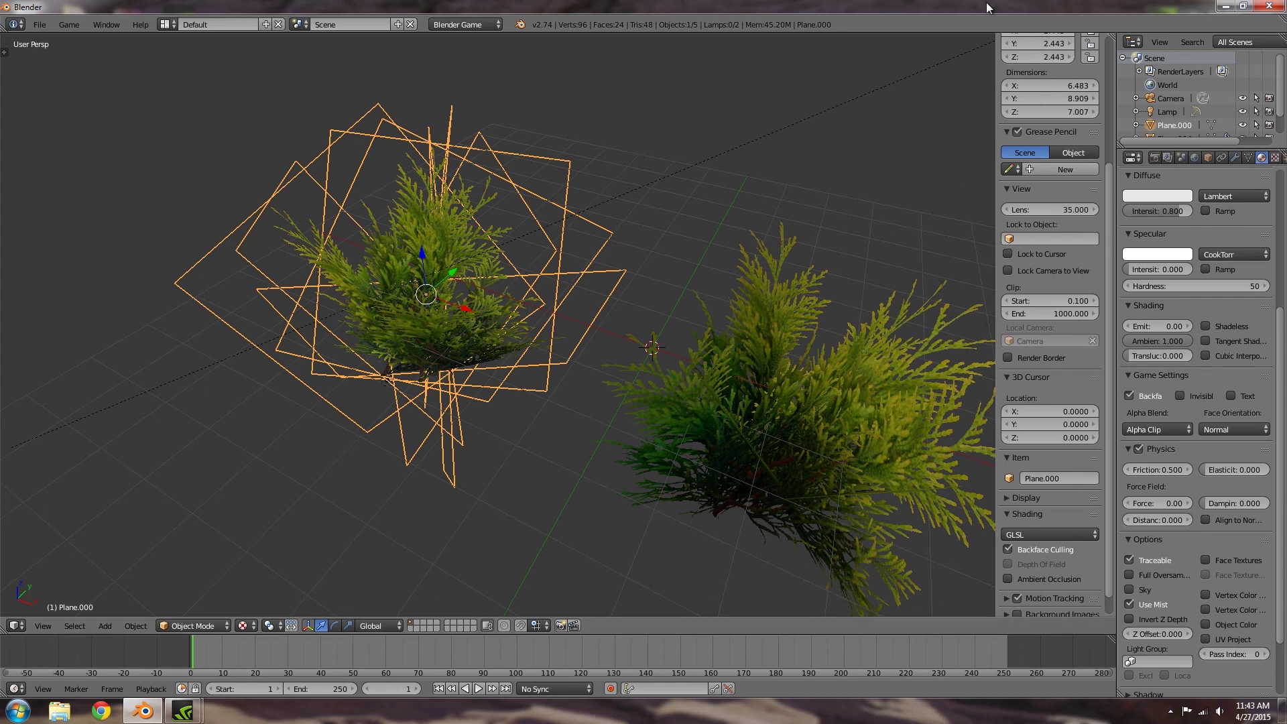
scroll(1044, 412, "down", 1)
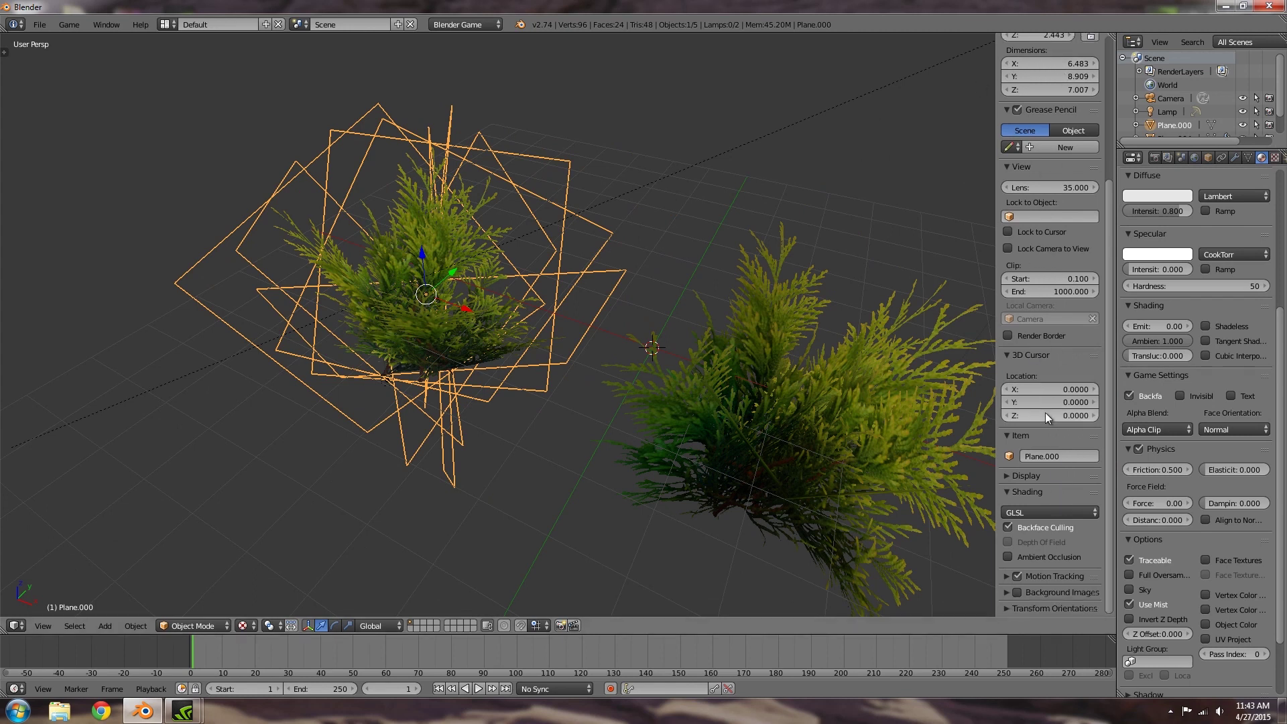
left_click(1026, 492)
left_click(1026, 492)
Examine the left-hand bush's leaf planes from the front, back and sides with backface culling active.
middle_click_drag(610, 465, 399, 392)
middle_click_drag(500, 361, 771, 416)
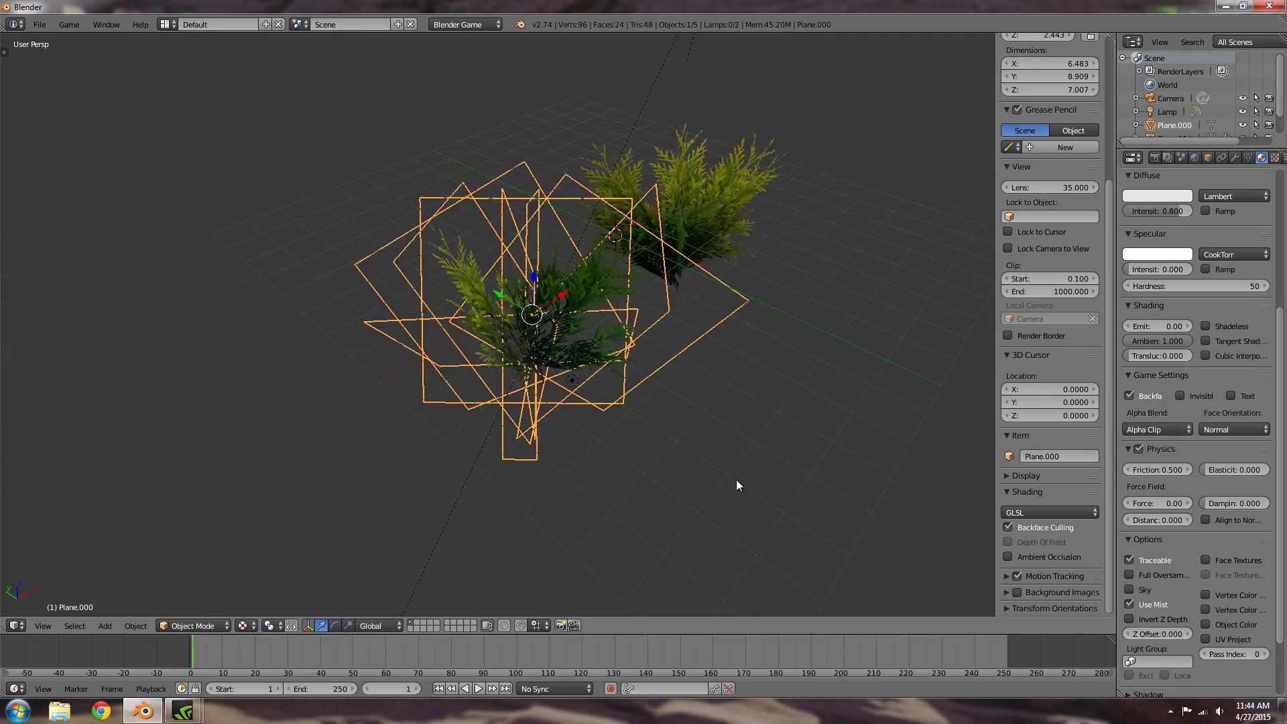
scroll(593, 467, "up", 4)
middle_click_drag(580, 457, 503, 319)
scroll(502, 319, "down", 4)
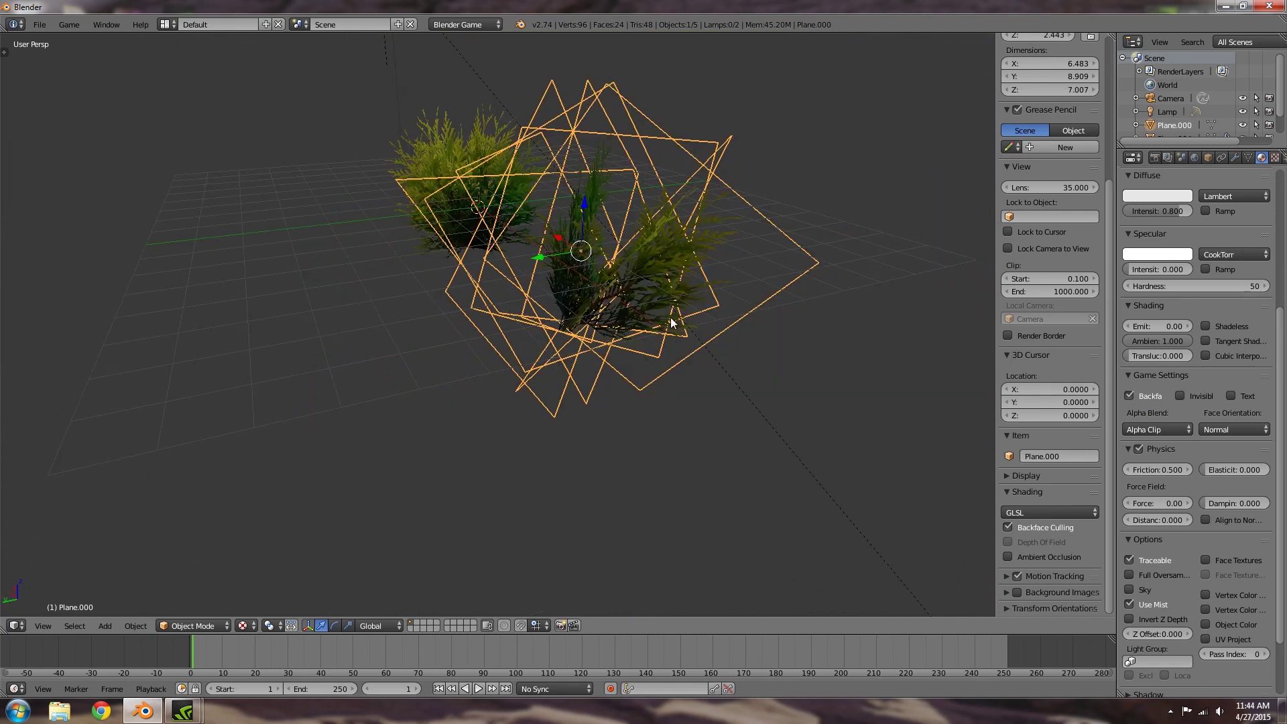
middle_click_drag(679, 313, 530, 373)
scroll(496, 360, "up", 2)
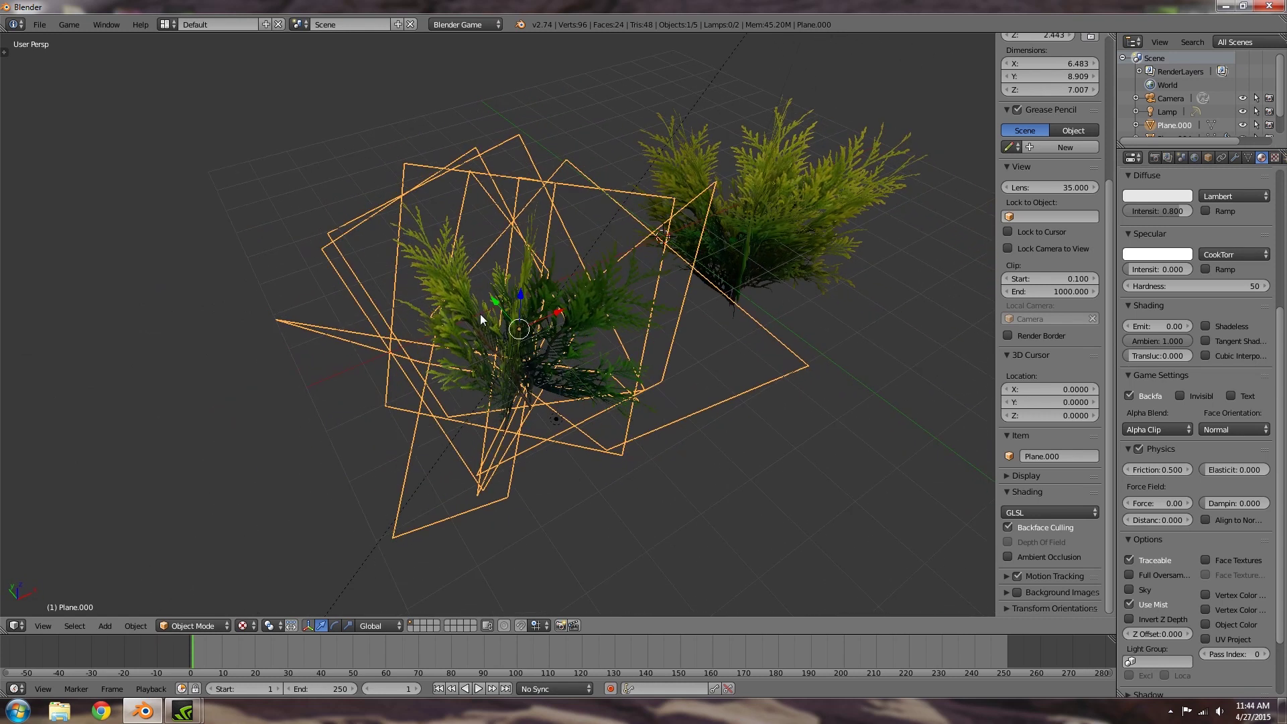
middle_click_drag(489, 324, 625, 290)
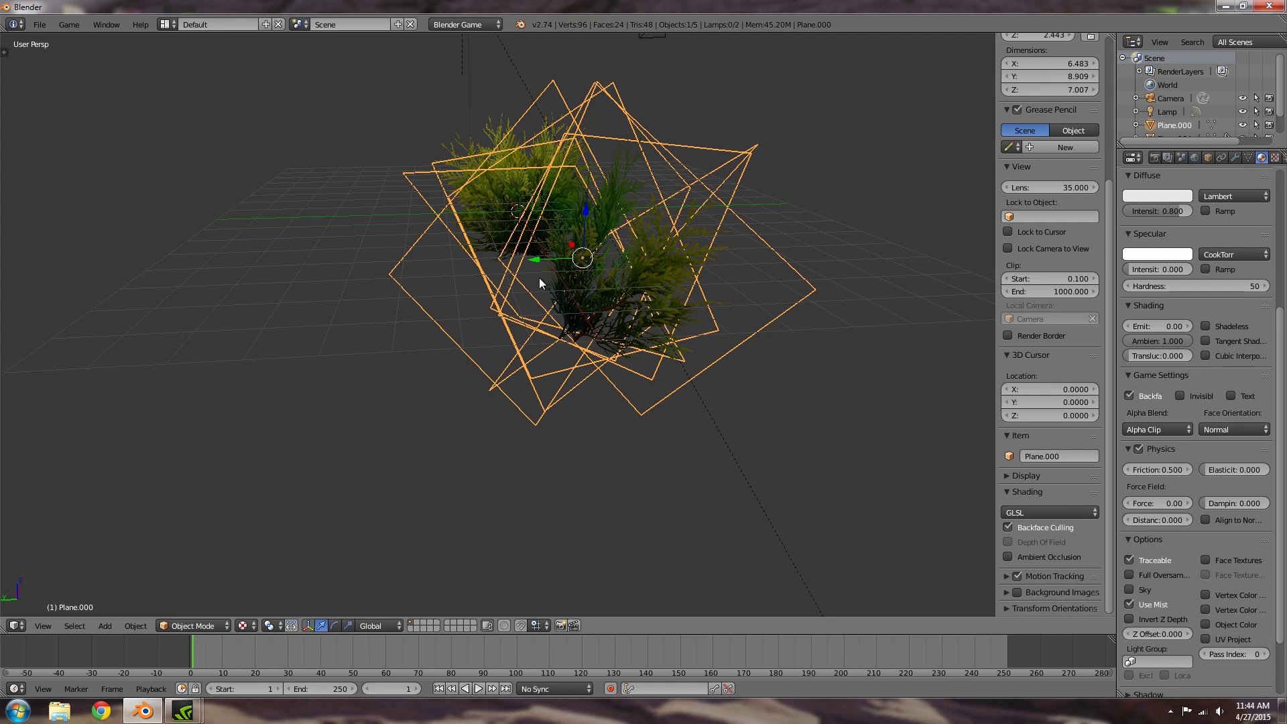
middle_click_drag(549, 290, 650, 324)
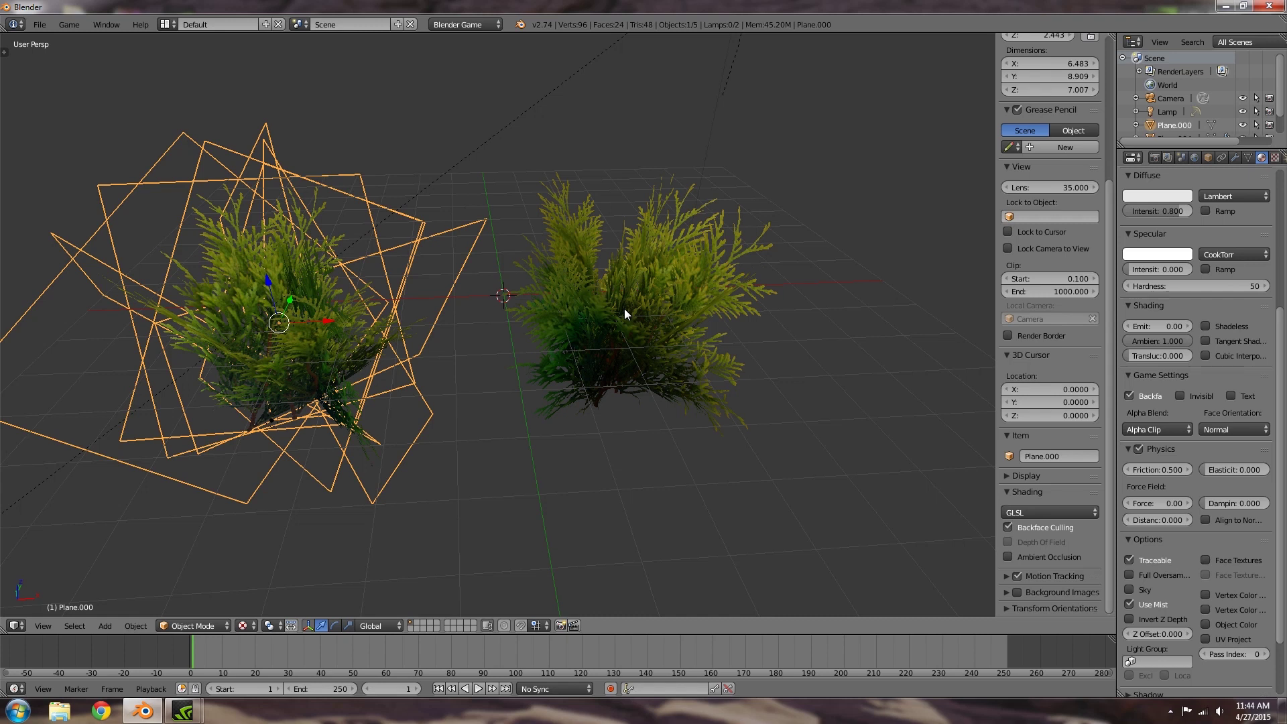
Inspect a single leaf plane of the right-hand bush in Edit Mode from several angles, and return to Object Mode.
right_click(625, 308)
key("KP_Decimal")
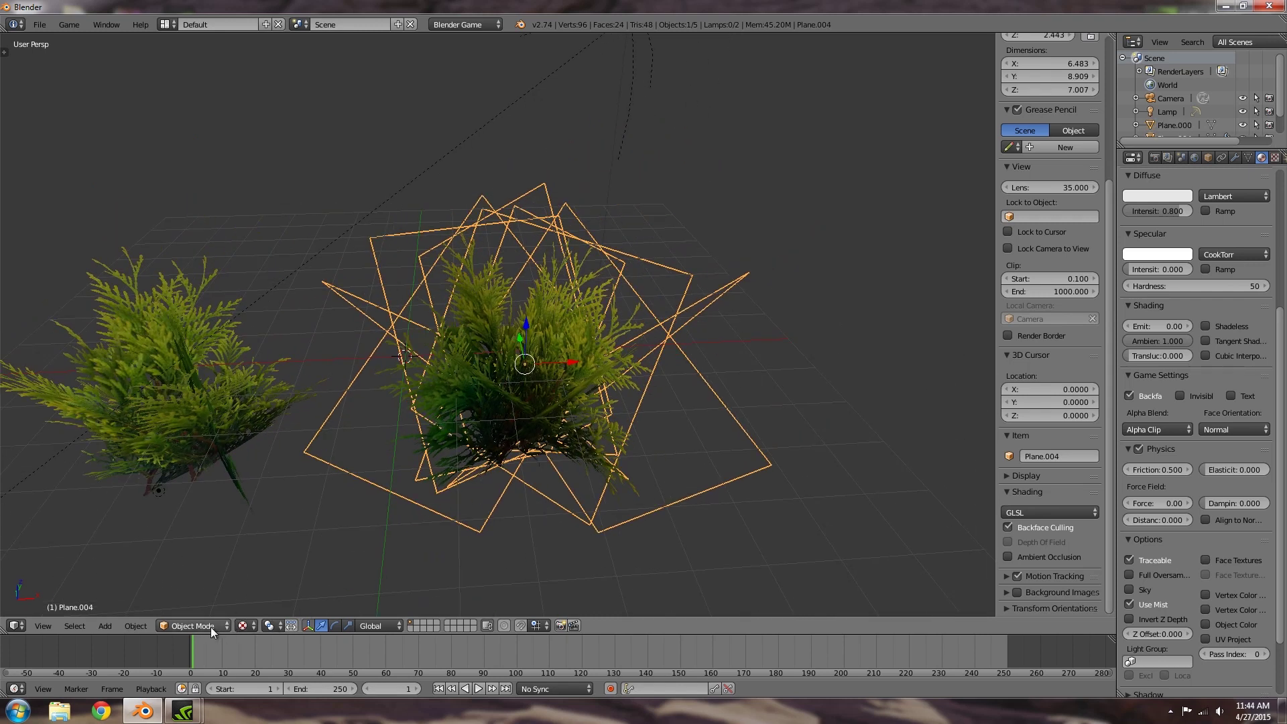
left_click(208, 626)
left_click(198, 592)
middle_click_drag(509, 415, 544, 434)
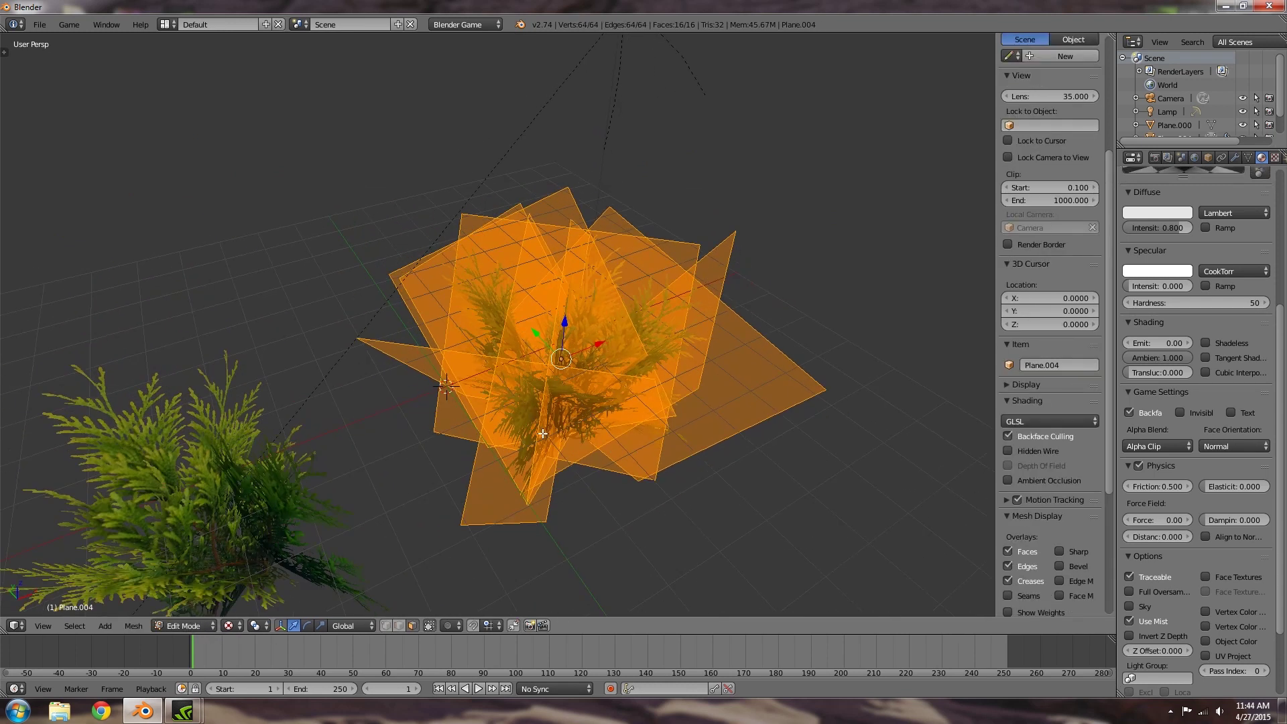
key("a")
right_click(508, 390)
middle_click_drag(508, 390, 662, 382)
middle_click_drag(658, 335, 621, 356)
middle_click_drag(727, 339, 500, 337)
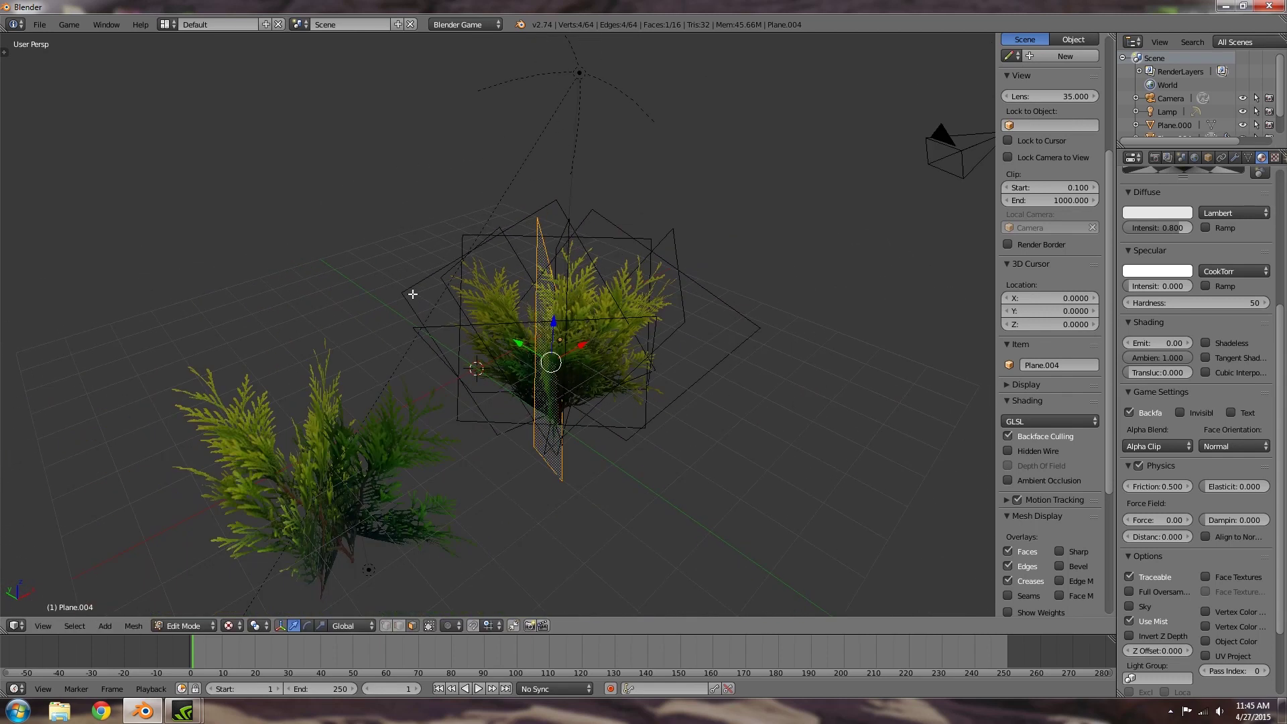
key("Tab")
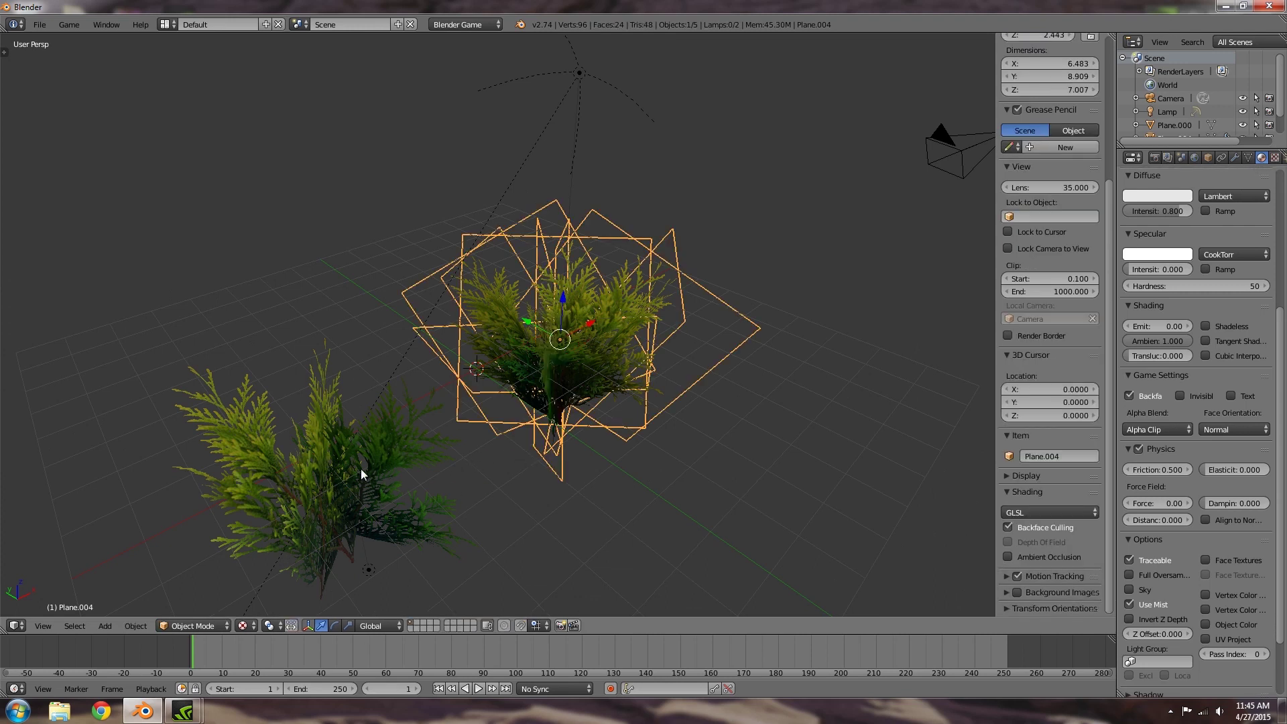
Duplicate all faces of the left-hand bush in place in Edit Mode.
right_click(317, 491)
middle_click_drag(423, 463, 488, 453)
scroll(468, 448, "up", 4)
key("Tab")
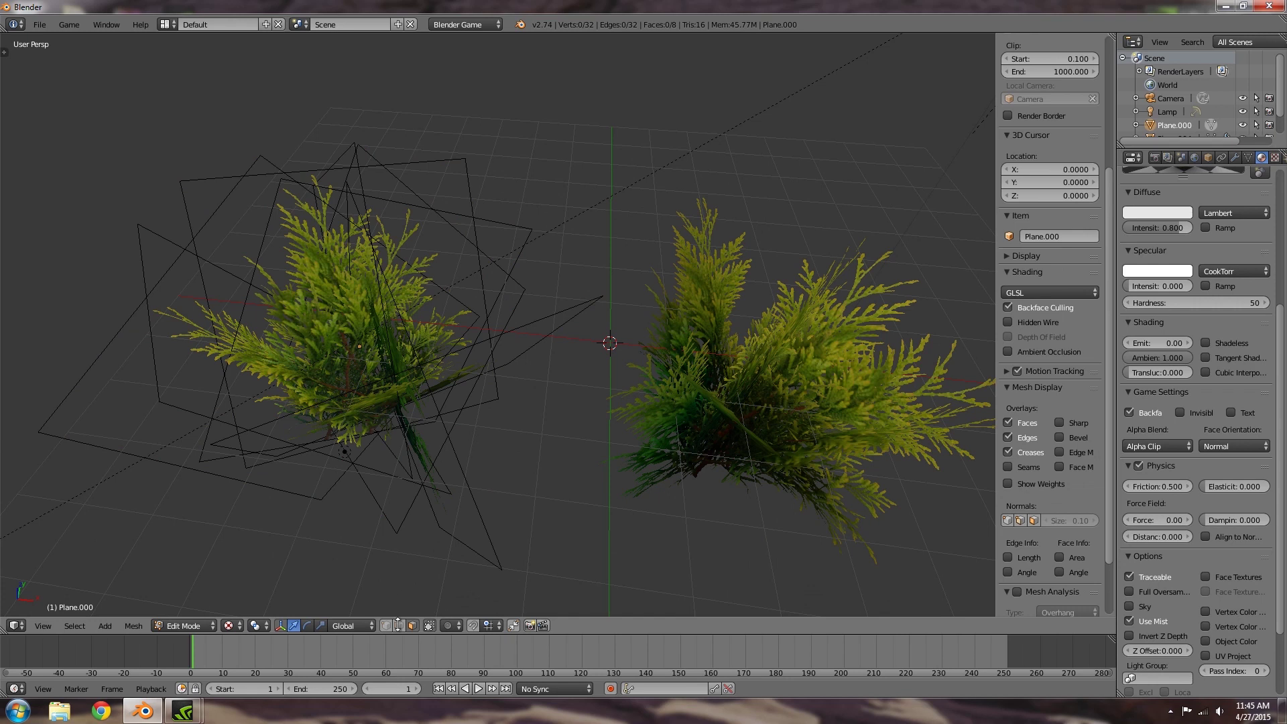
key("a")
middle_click_drag(471, 411, 529, 402)
scroll(555, 401, "up", 2)
key("shift+d")
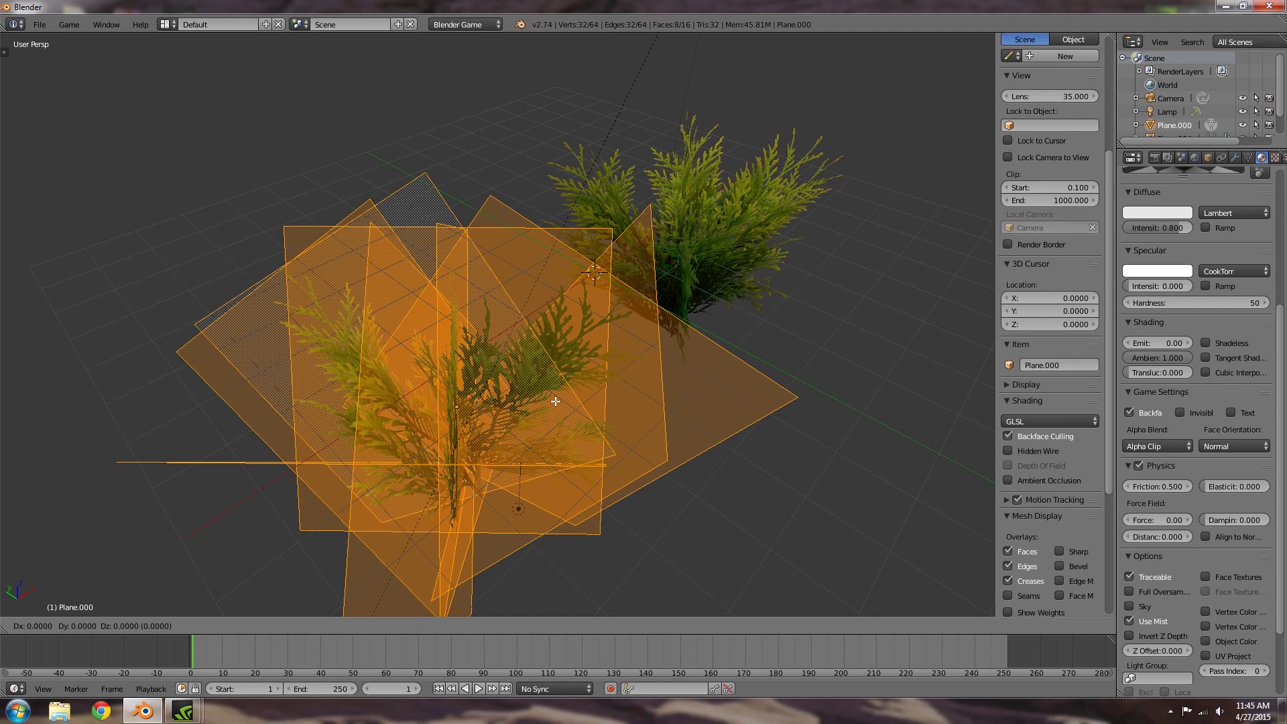
right_click(555, 400)
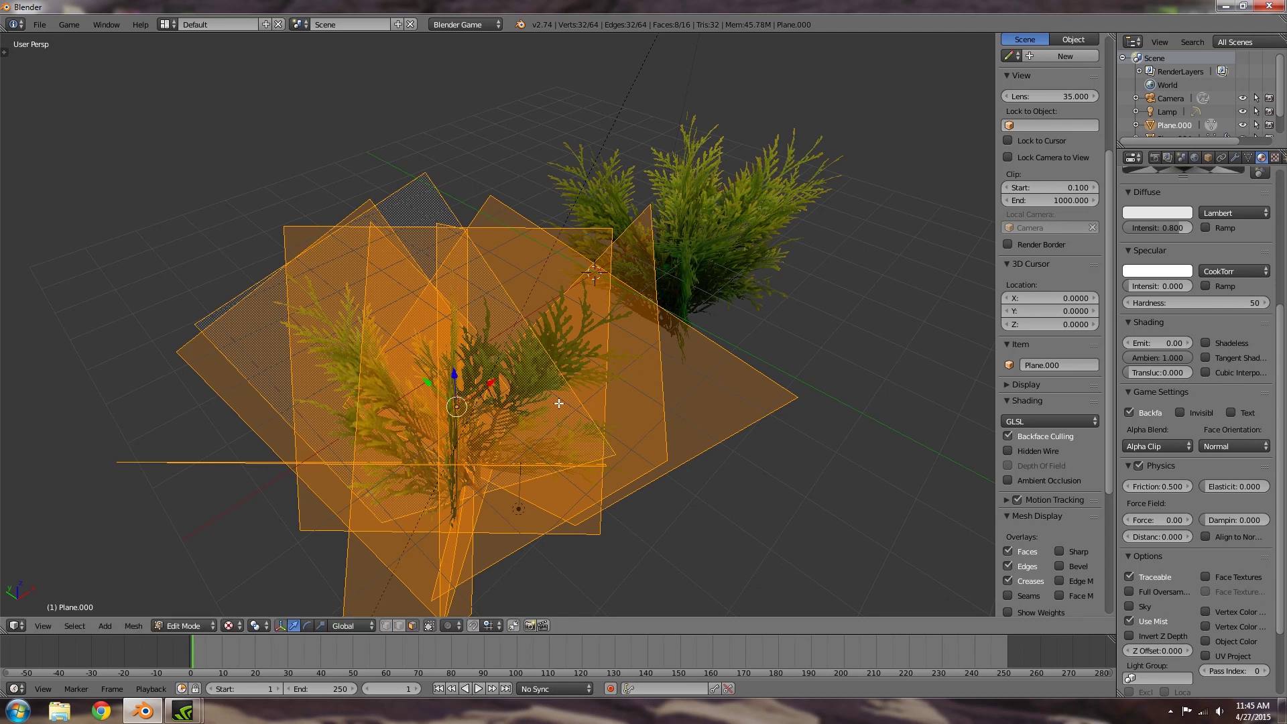
Flip the normals of the left-hand bush's duplicated faces and return to Object Mode.
left_click(4, 53)
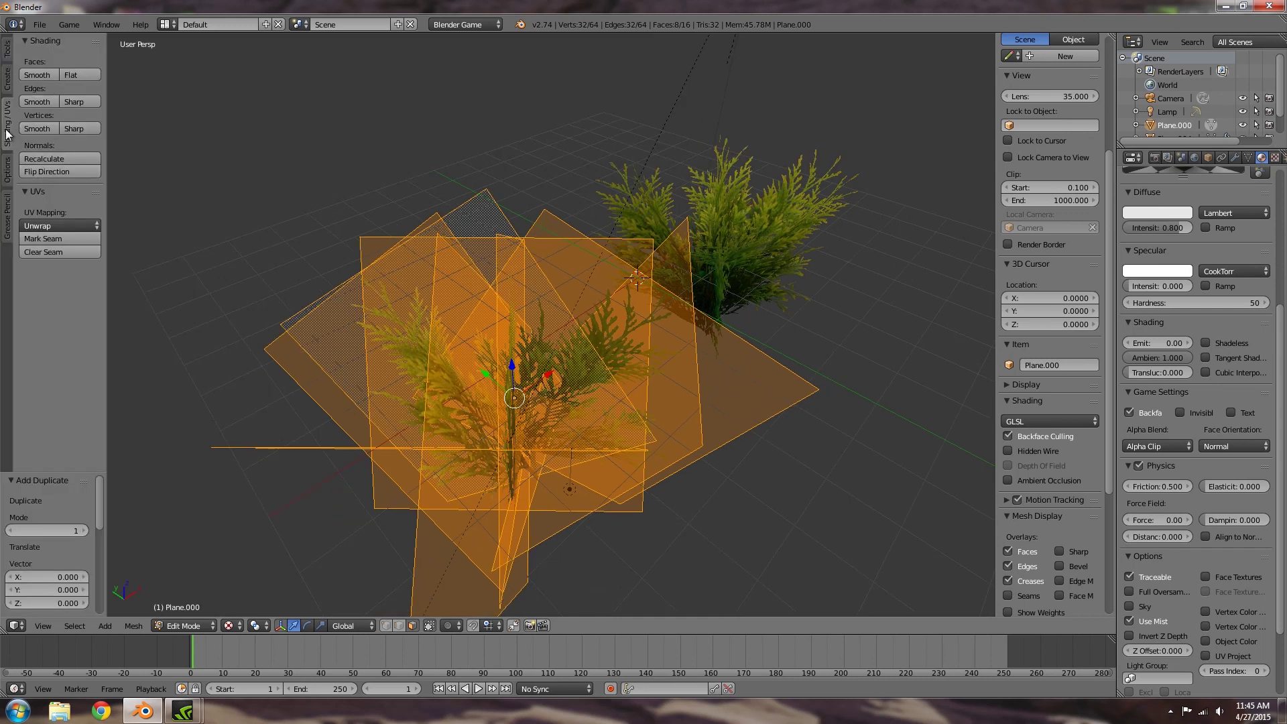
left_click(59, 172)
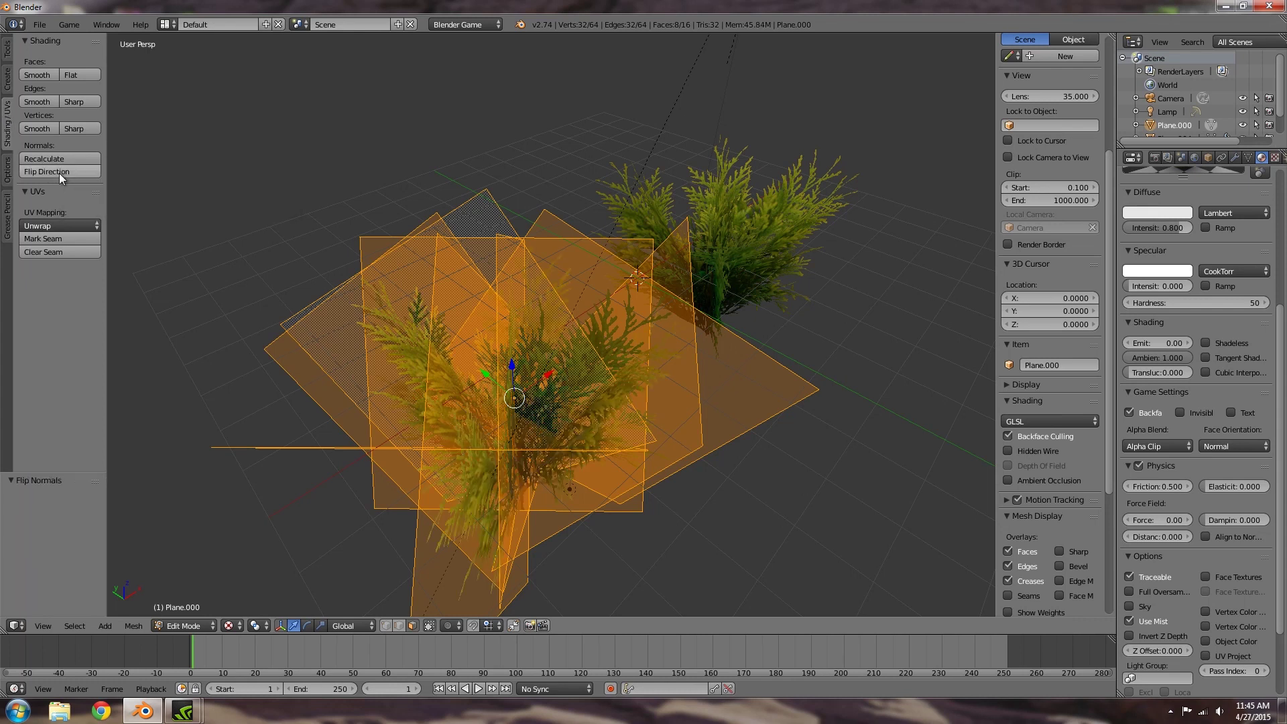
left_click(185, 625)
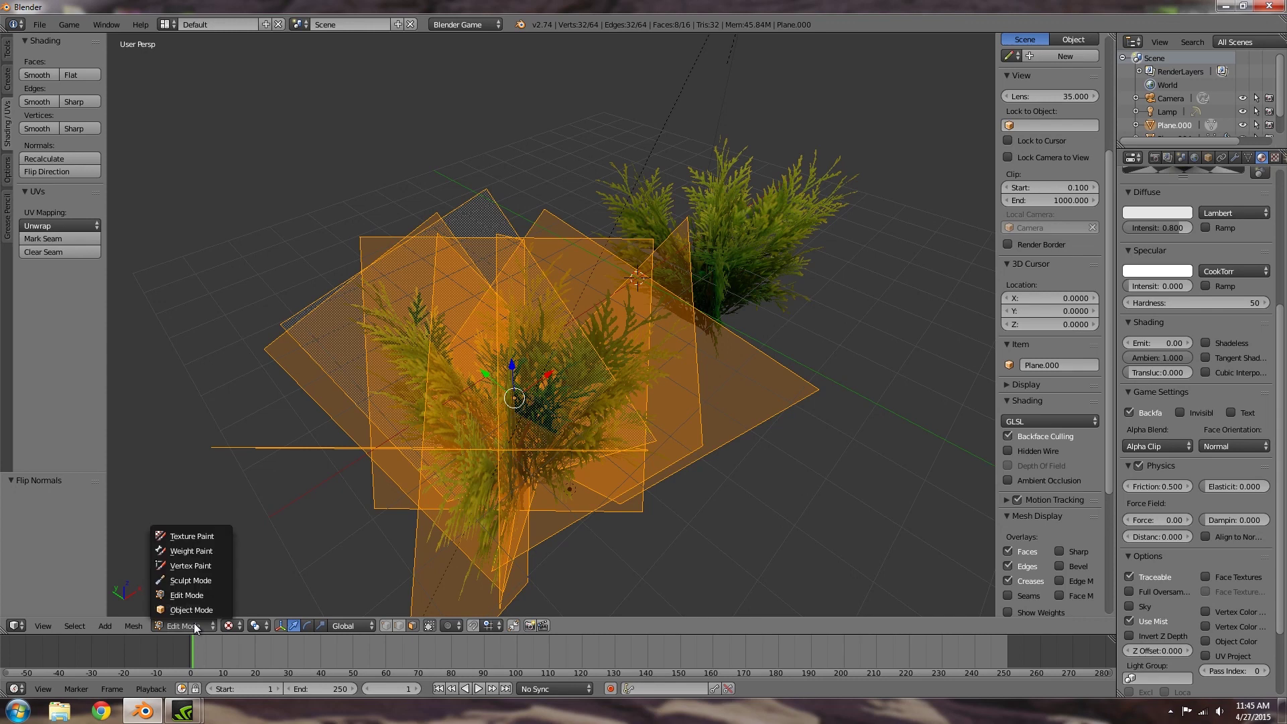
left_click(196, 608)
Examine the double-sided left-hand bush from both sides and reposition the point lamp near the right-hand bush's base.
middle_click_drag(560, 465, 505, 435)
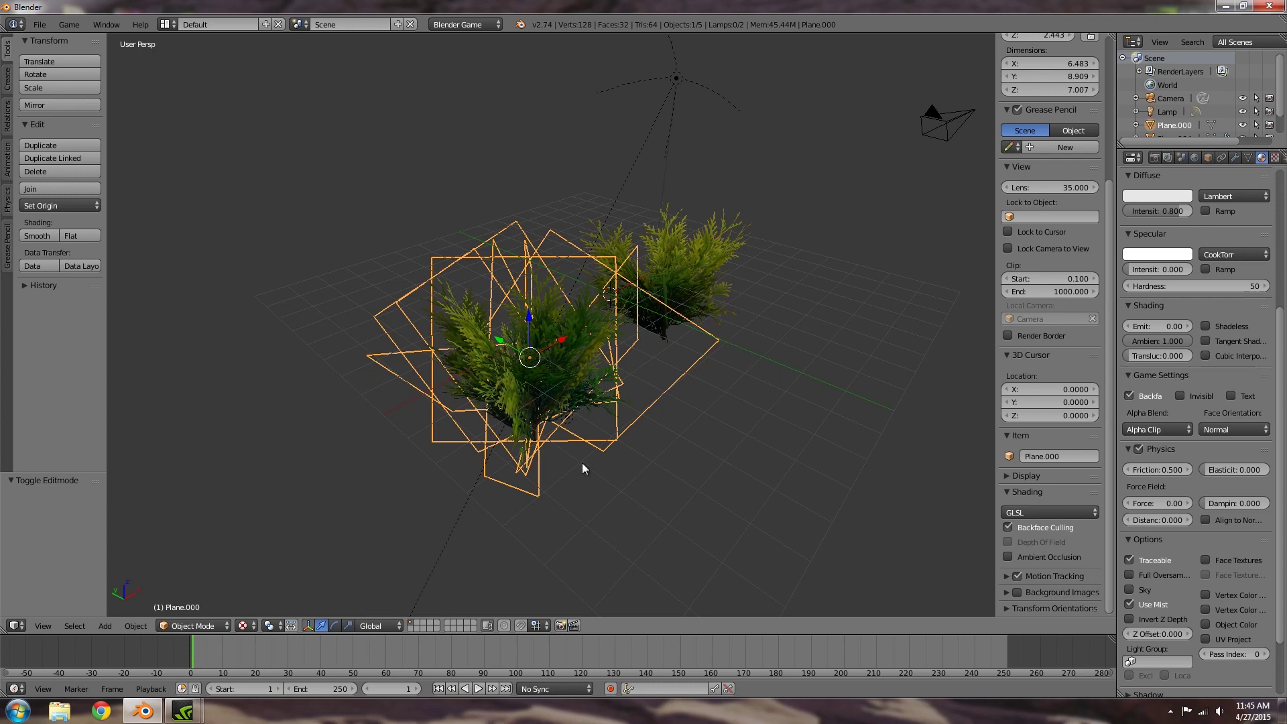
scroll(582, 463, "up", 5)
middle_click_drag(376, 425, 629, 443)
scroll(795, 379, "down", 4)
key("g")
left_click(484, 426)
middle_click_drag(762, 380, 577, 409)
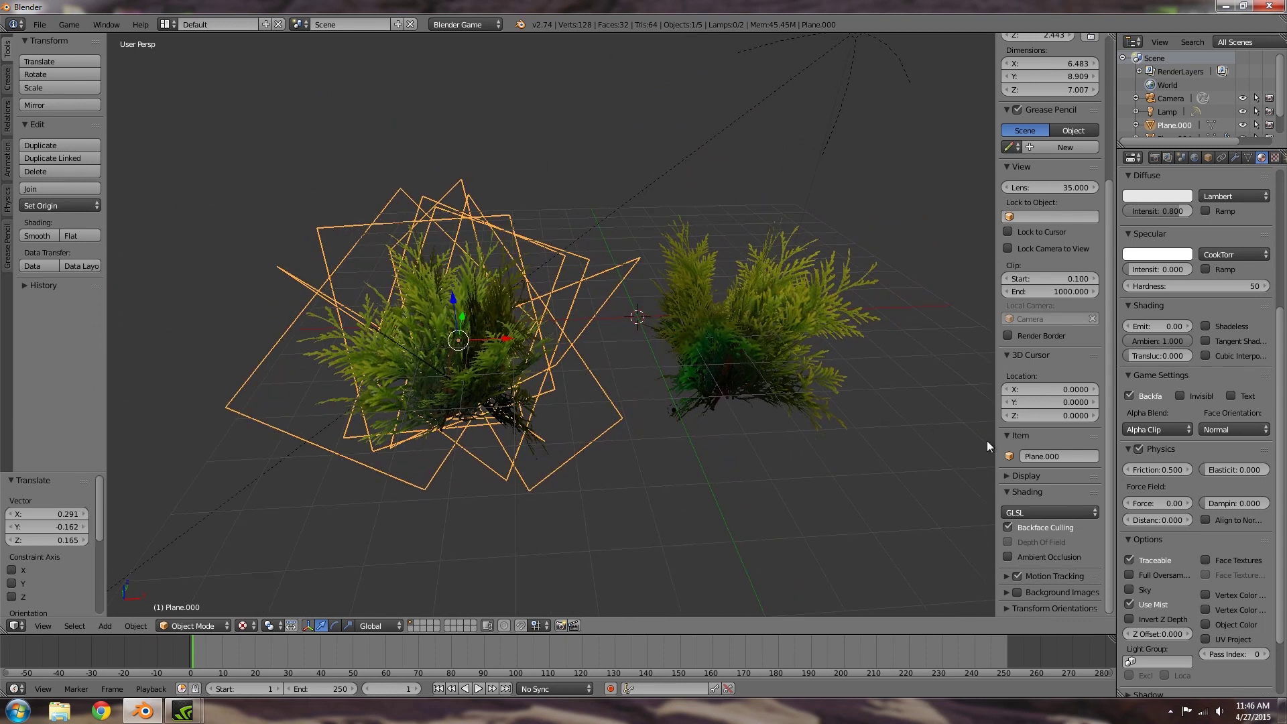
Toggle Auto Smooth in the left-hand bush's normals settings, leaving it enabled, and open the bush's modifier settings.
left_click(1248, 158)
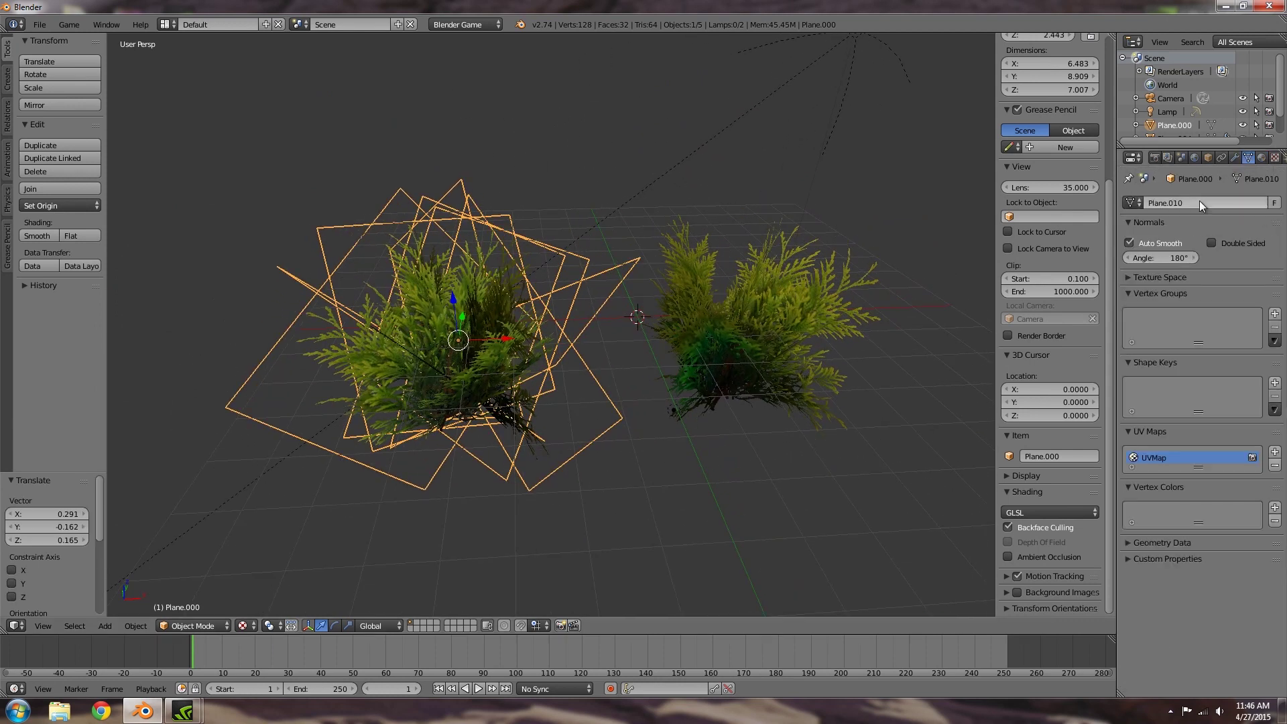
left_click(1130, 243)
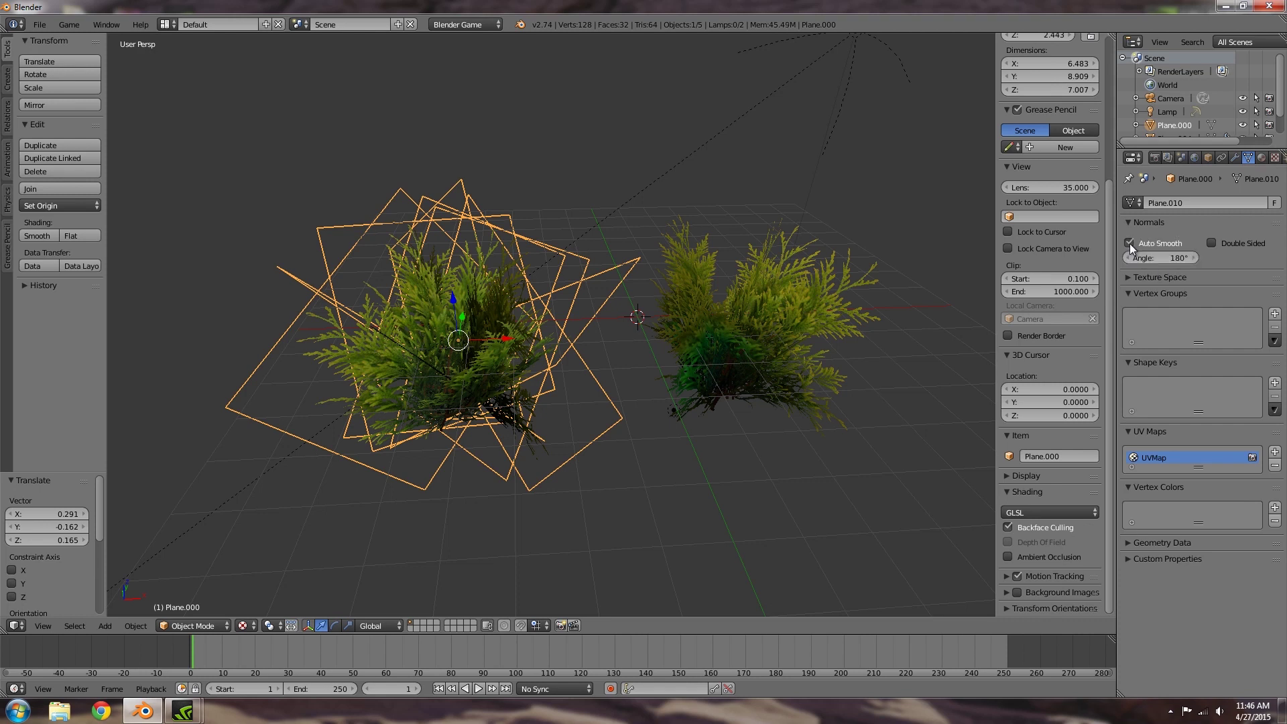
left_click(1130, 243)
left_click(1130, 243)
left_click(1130, 244)
left_click(1234, 157)
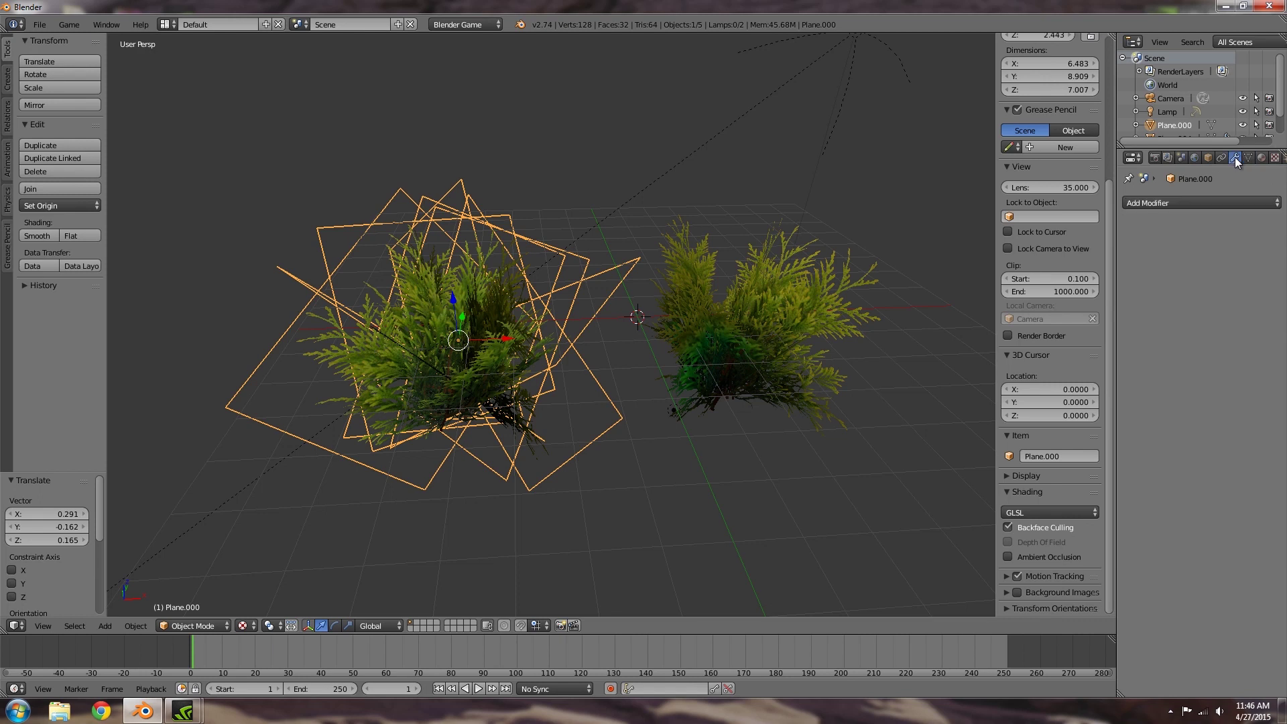
Add a Normal Edit modifier to the left-hand bush and check its shading from the sides.
left_click(1172, 201)
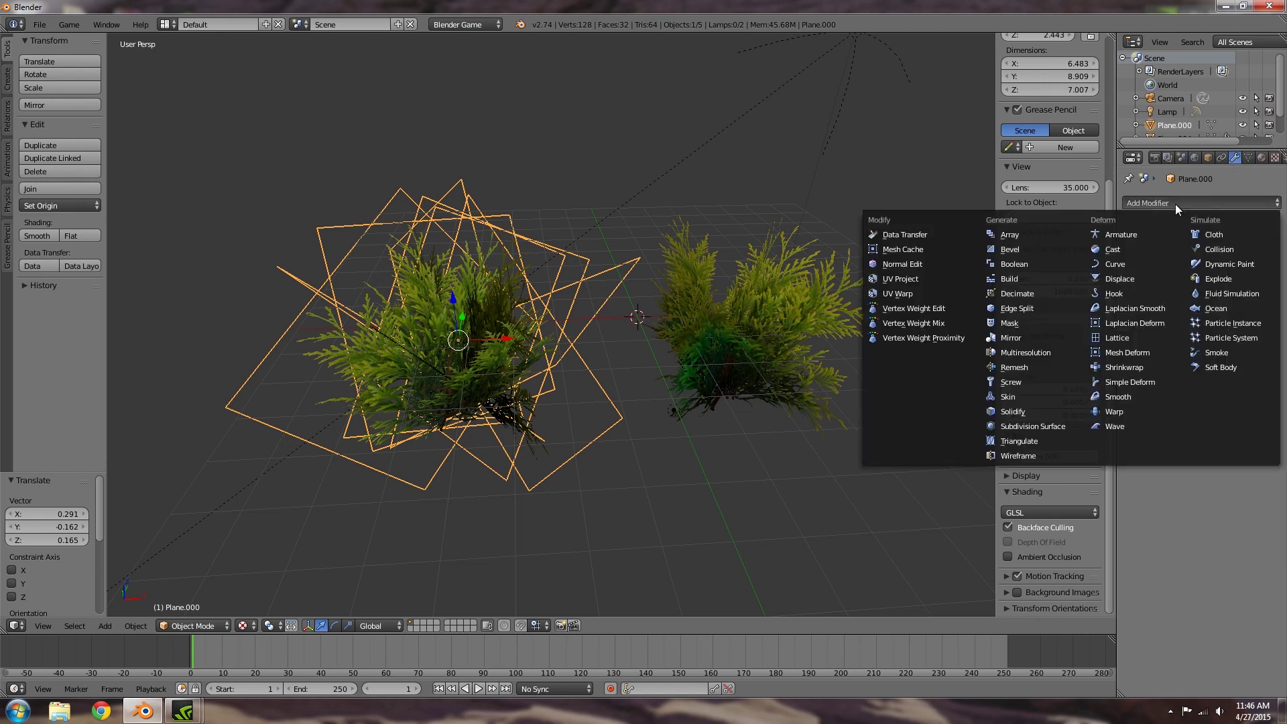
left_click(903, 264)
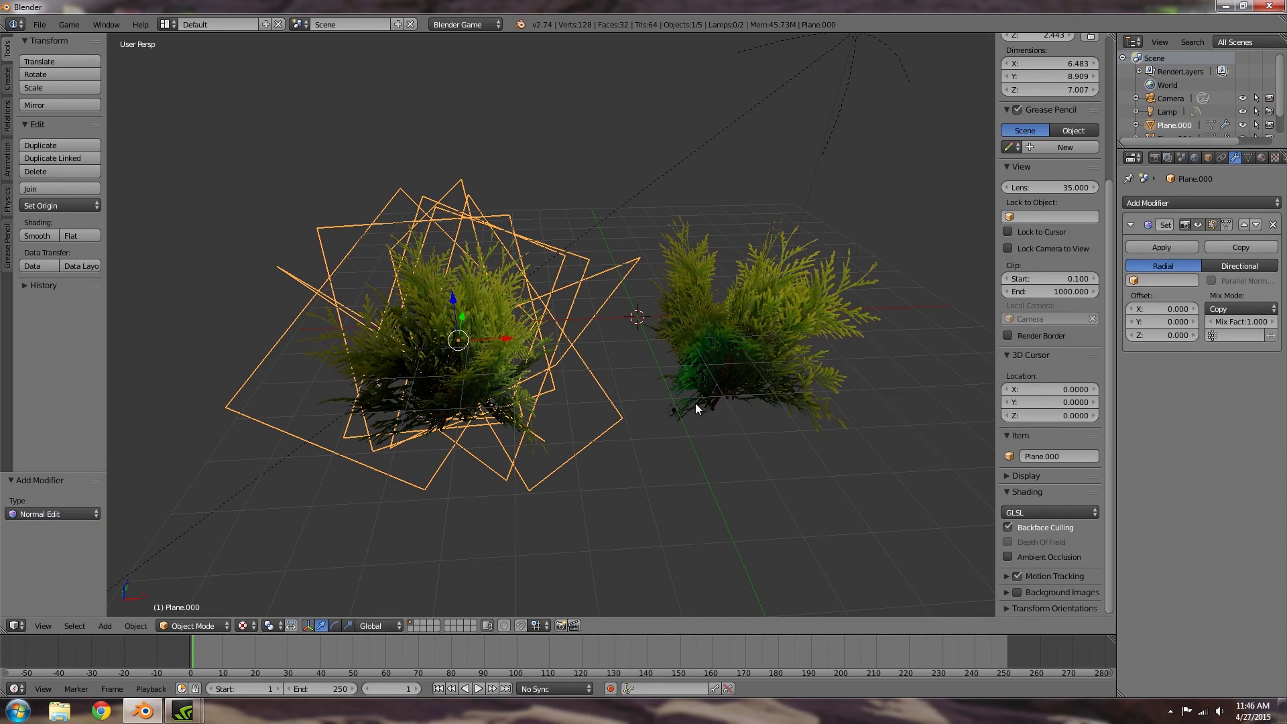
middle_click_drag(511, 420, 722, 394)
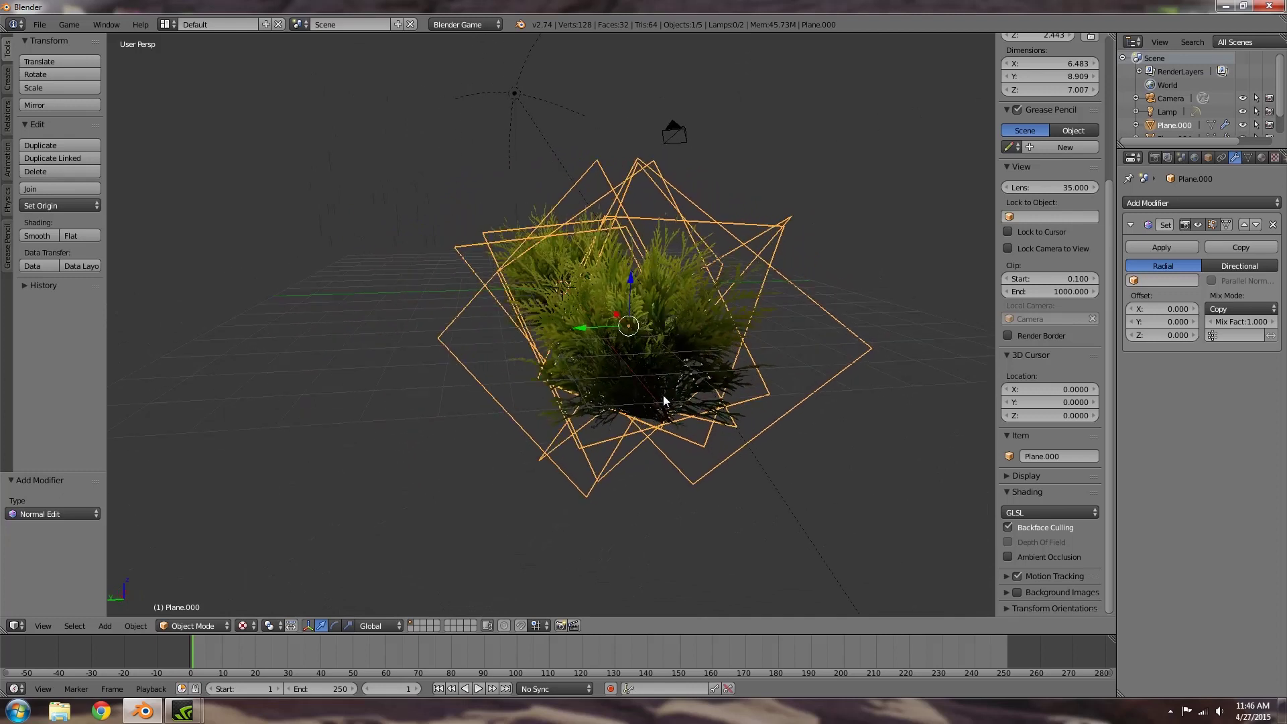
middle_click_drag(658, 396, 545, 392)
Move the point lamp about 7 units in the negative X direction to the left-hand bush's base.
scroll(545, 393, "down", 3)
right_click(618, 368)
right_click(618, 368)
key("g")
key("x")
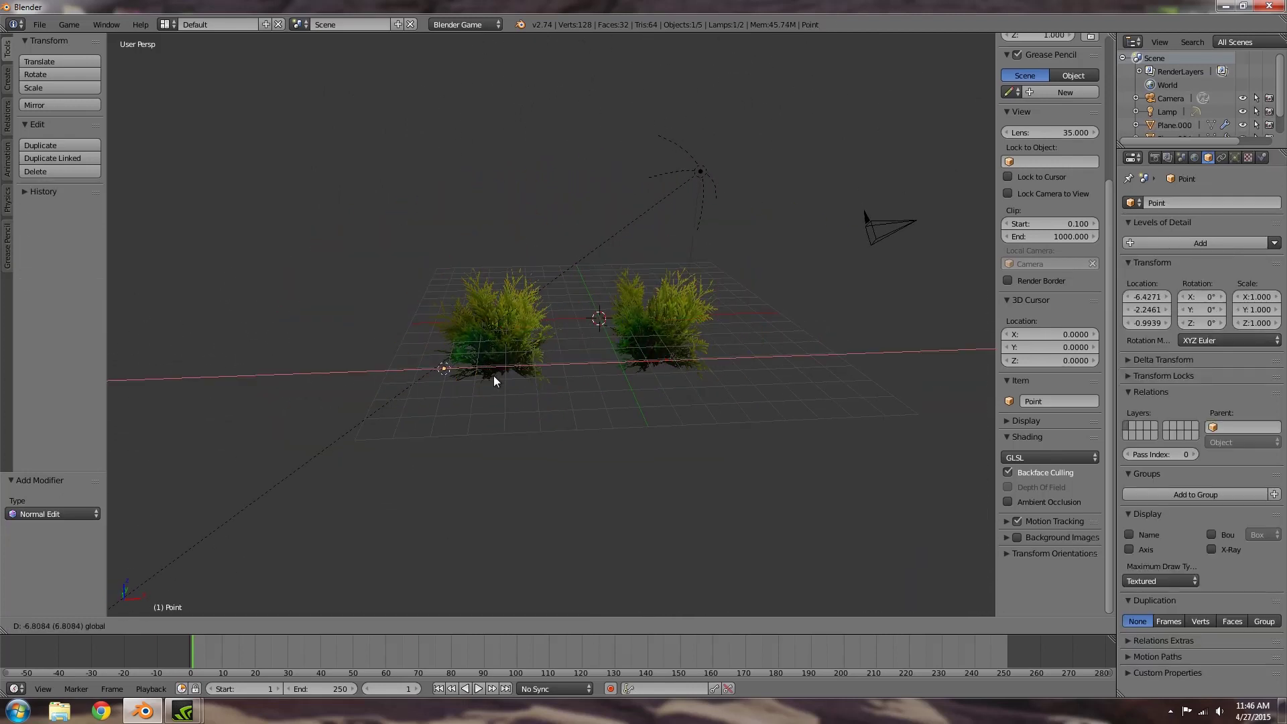
left_click(486, 379)
Reposition the point lamp freely around the left-hand bush's base to test its lighting from different sides.
middle_click_drag(486, 378, 681, 378)
key("g")
left_click(654, 400)
key("g")
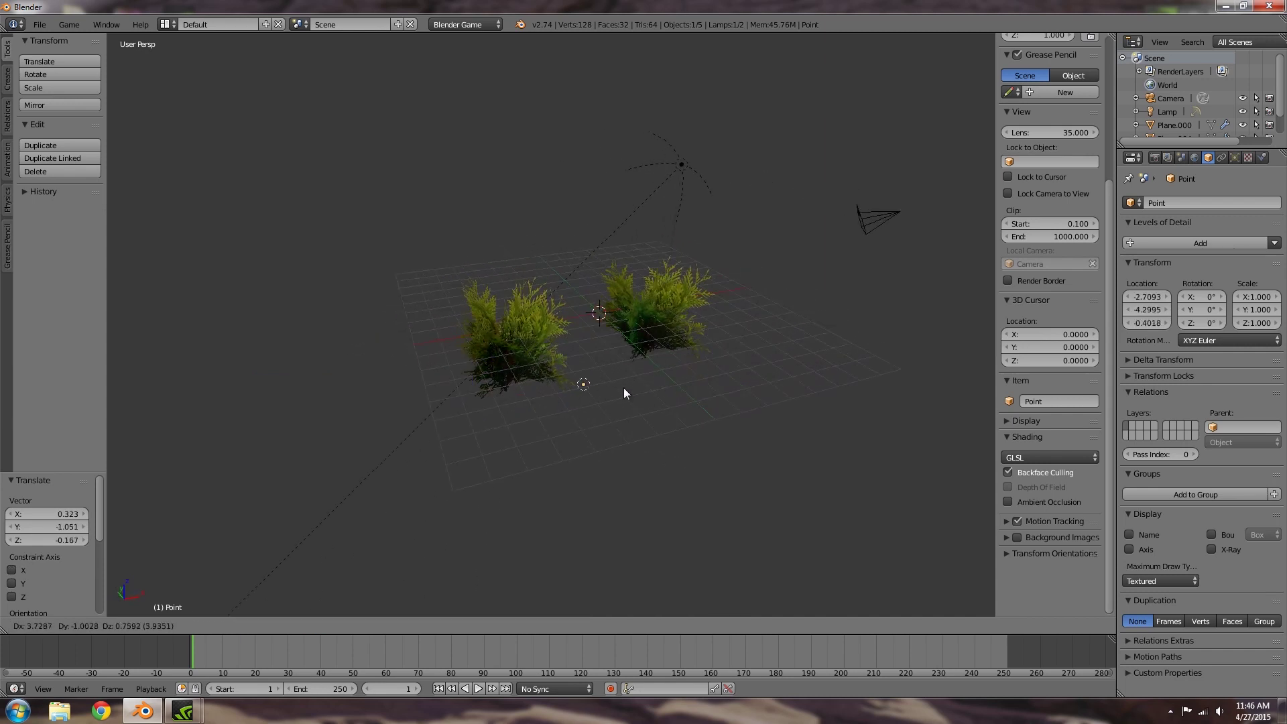
left_click(537, 405)
middle_click_drag(537, 405, 471, 307)
right_click(599, 368)
key("g")
Apply the Normal Edit modifier on the left-hand bush.
right_click(514, 358)
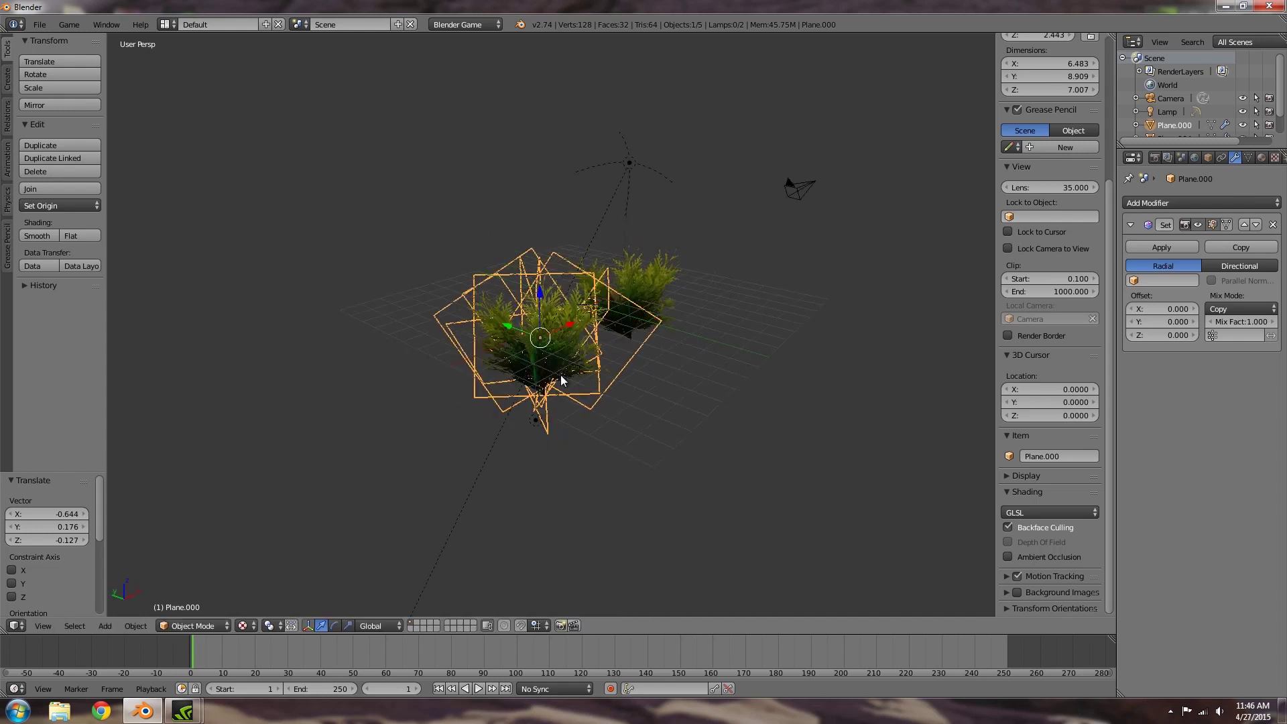
left_click(1160, 248)
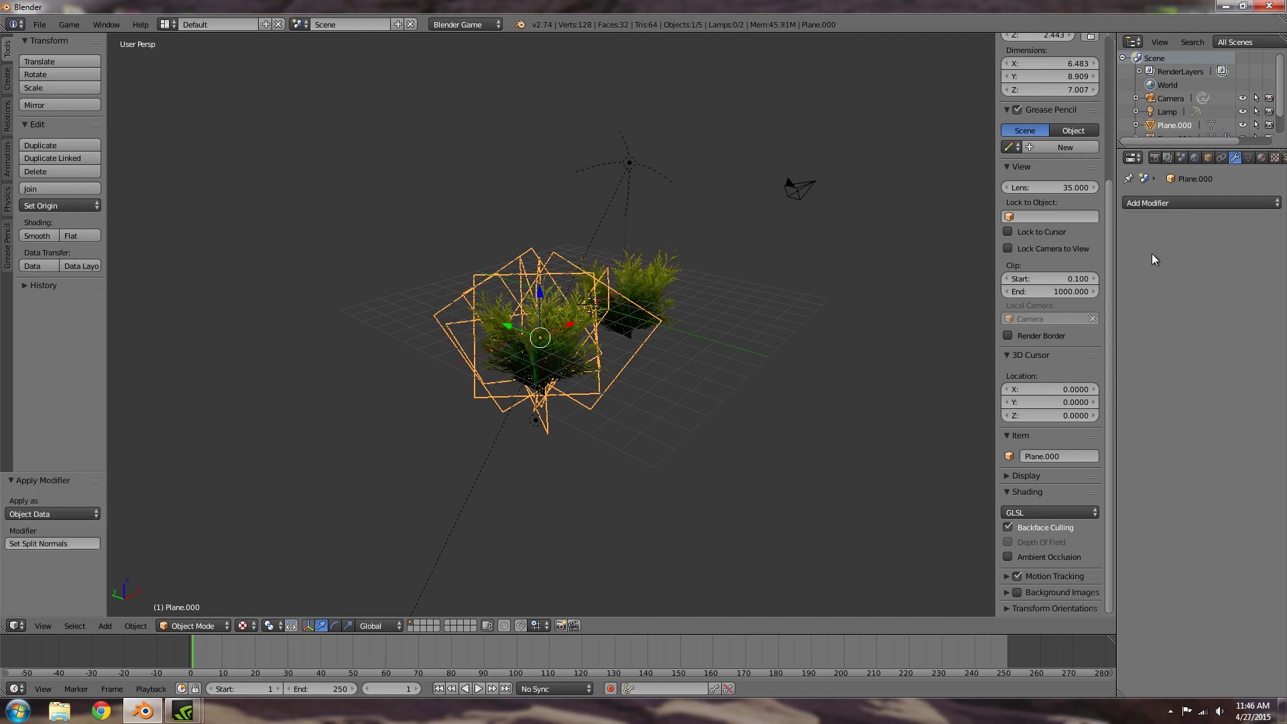
scroll(523, 427, "up", 4)
middle_click_drag(573, 445, 715, 444)
scroll(714, 444, "down", 2)
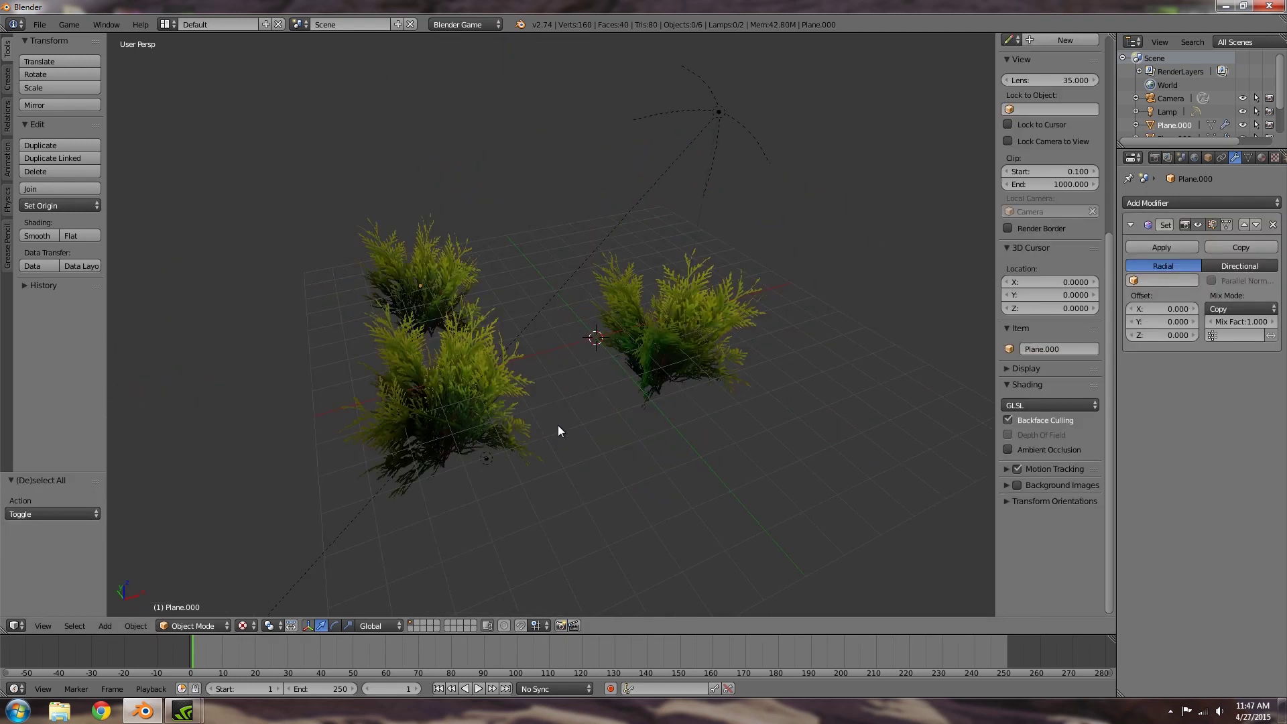
Compare the lighting on the three bushes from the front and back, selecting the right-hand bush.
scroll(558, 409, "down", 3)
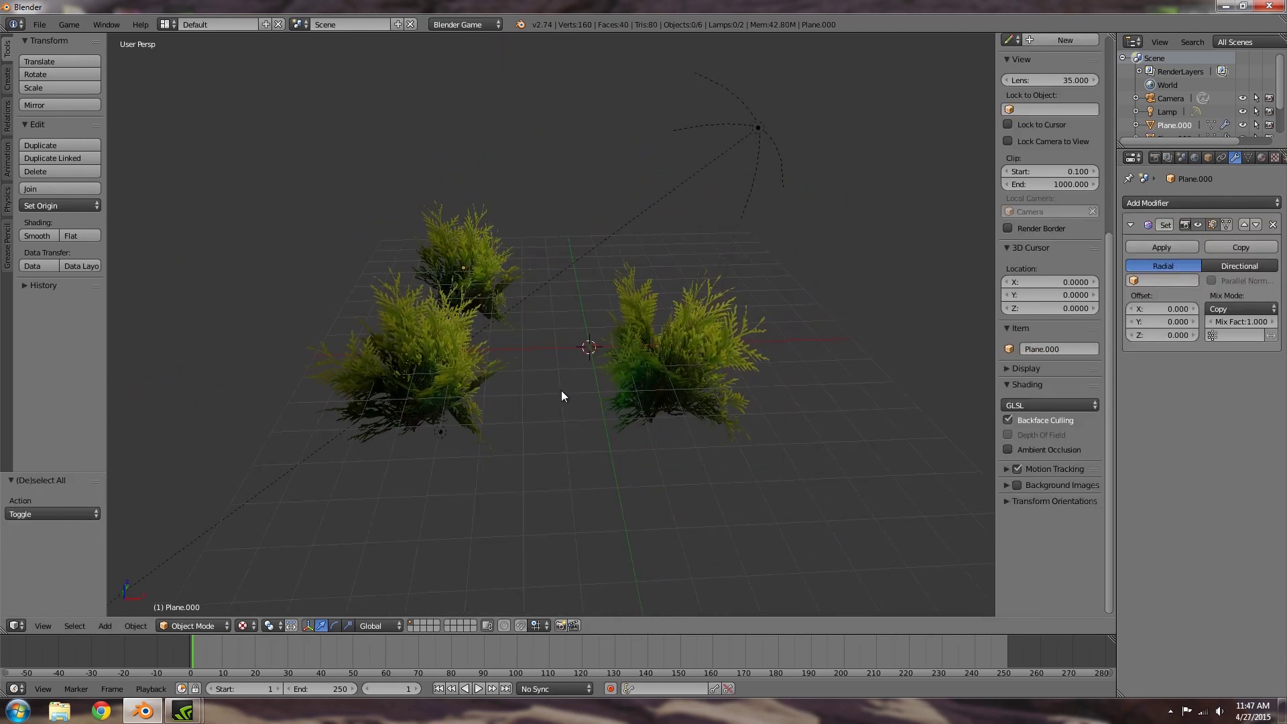
middle_click_drag(557, 392, 468, 372)
right_click(616, 374)
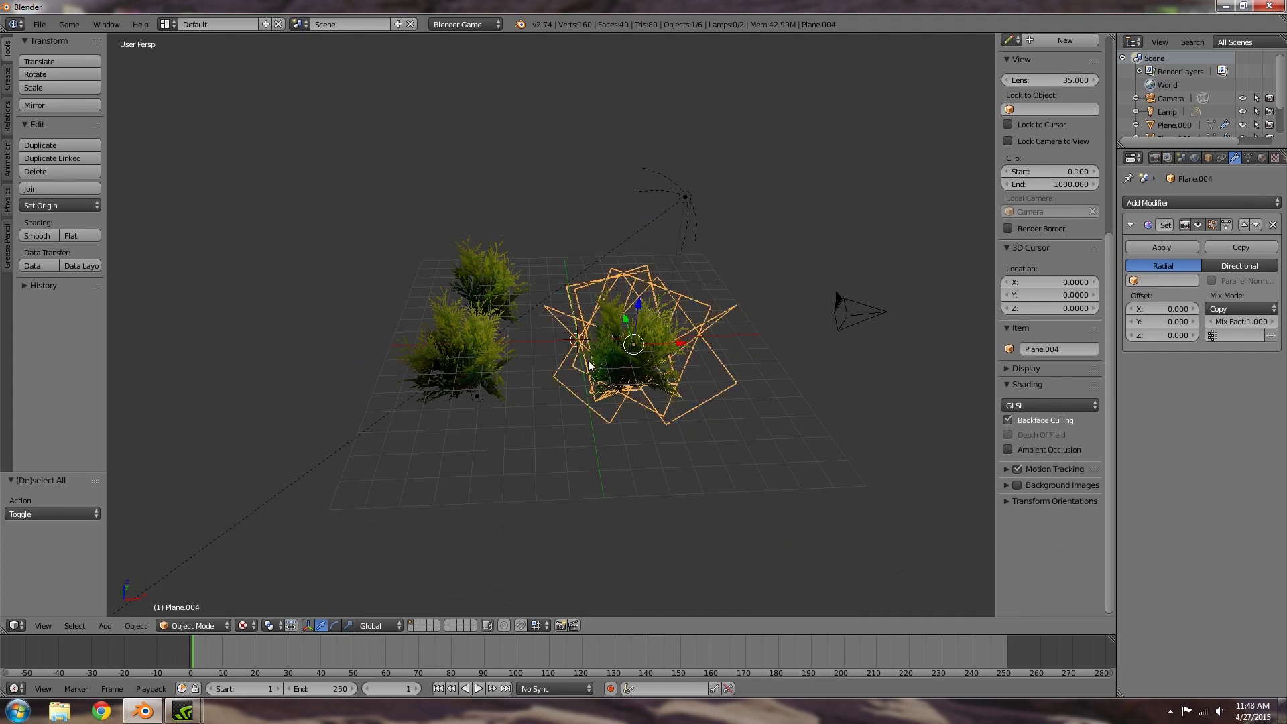
middle_click_drag(405, 399, 594, 329)
scroll(473, 368, "up", 4)
scroll(546, 334, "down", 3)
Select the rear left-hand bush and show its material settings while inspecting its shading up close.
right_click(593, 328)
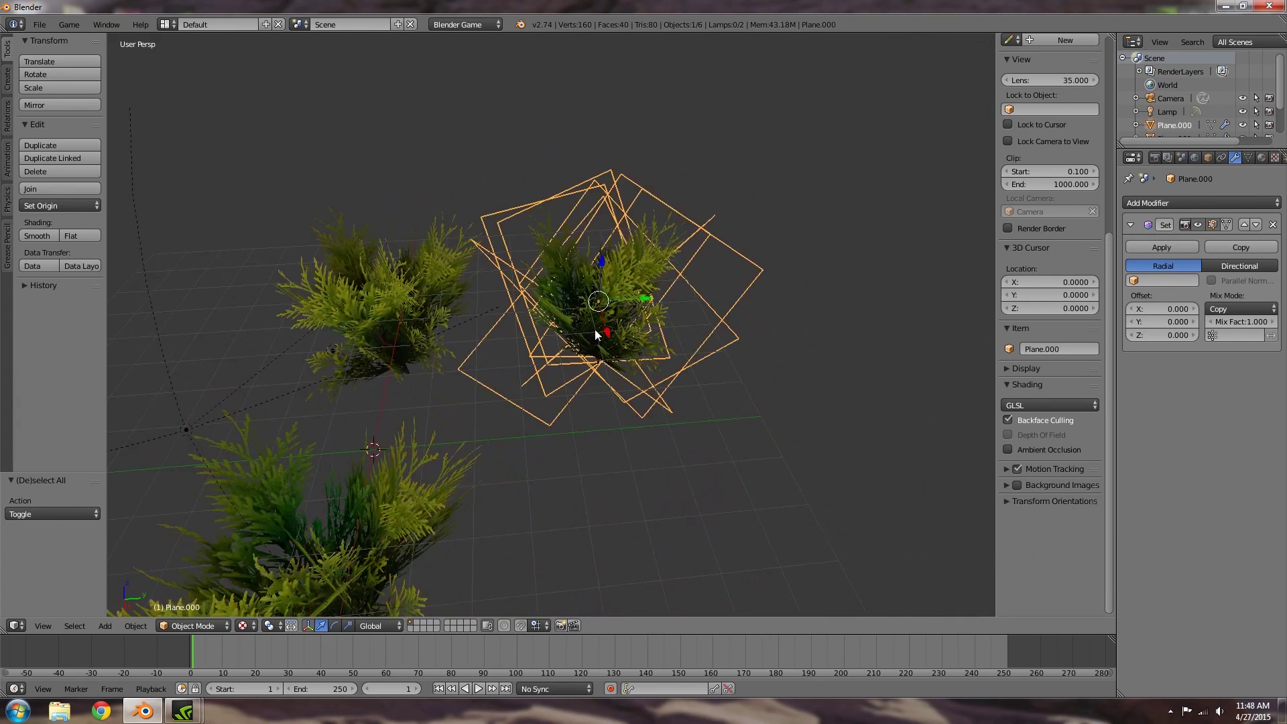
left_click(1262, 158)
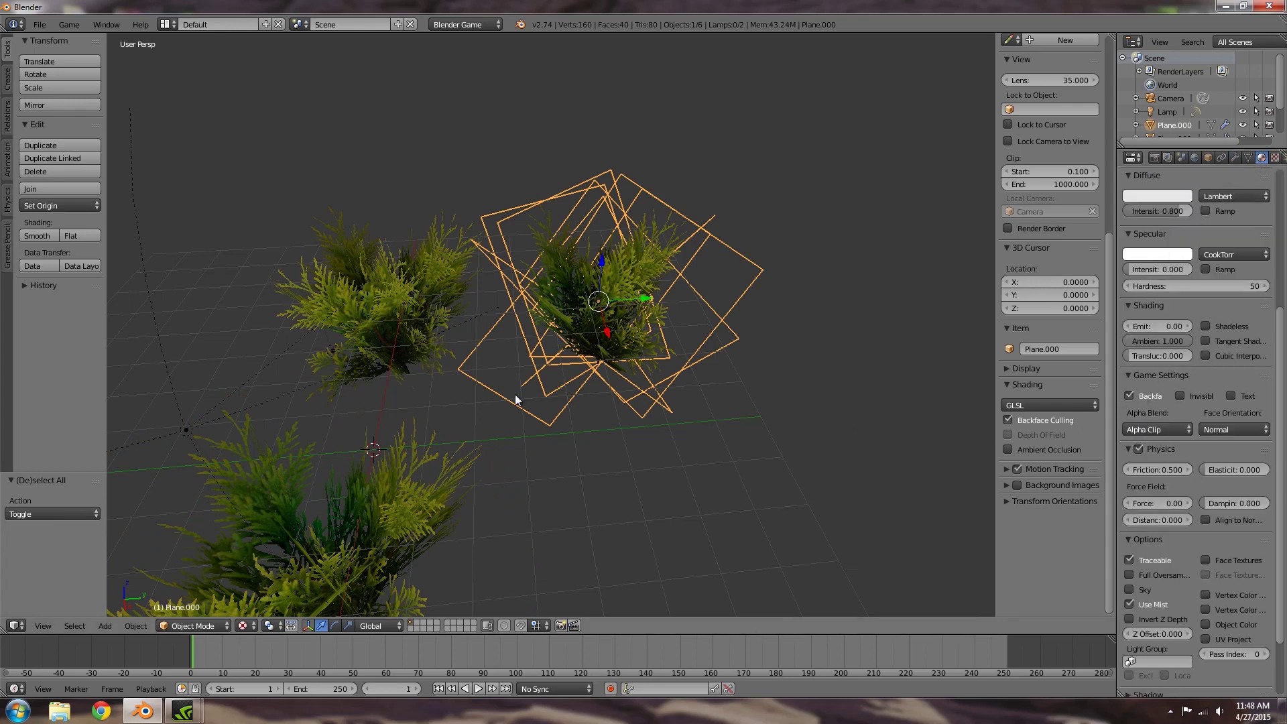
scroll(473, 368, "down", 3)
middle_click_drag(473, 367, 504, 354)
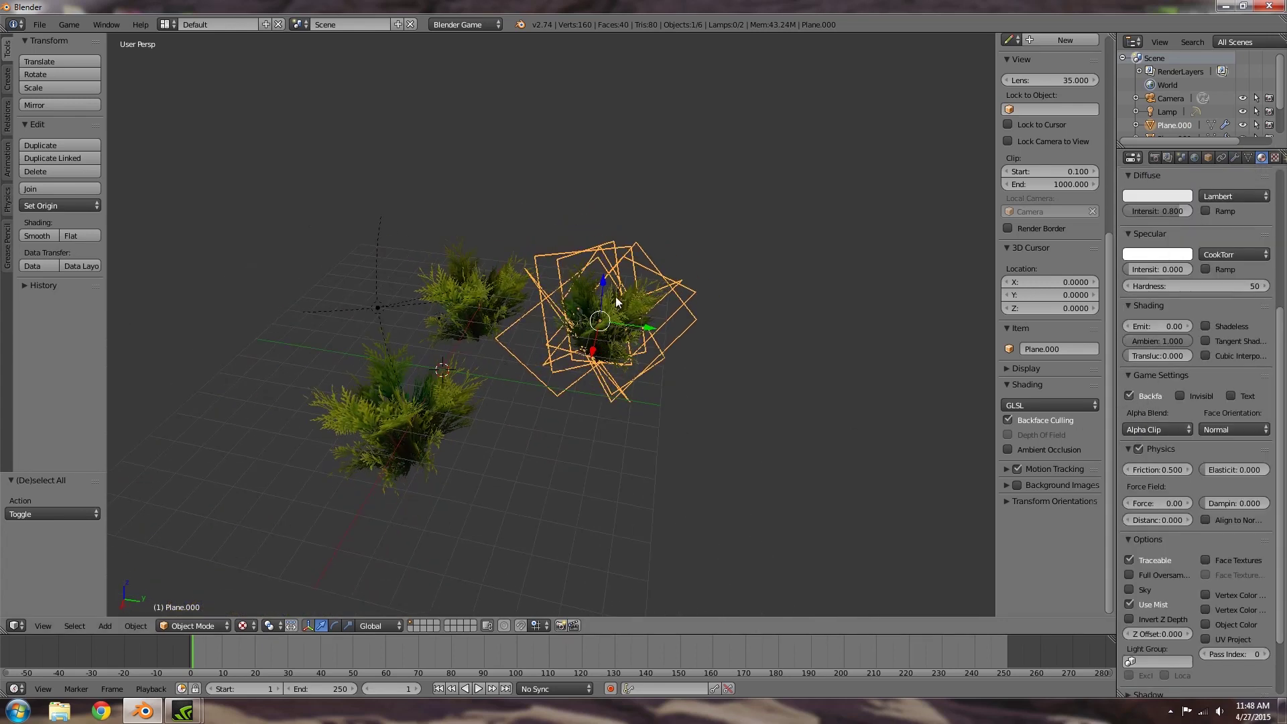
scroll(576, 323, "up", 3)
middle_click_drag(576, 323, 653, 291)
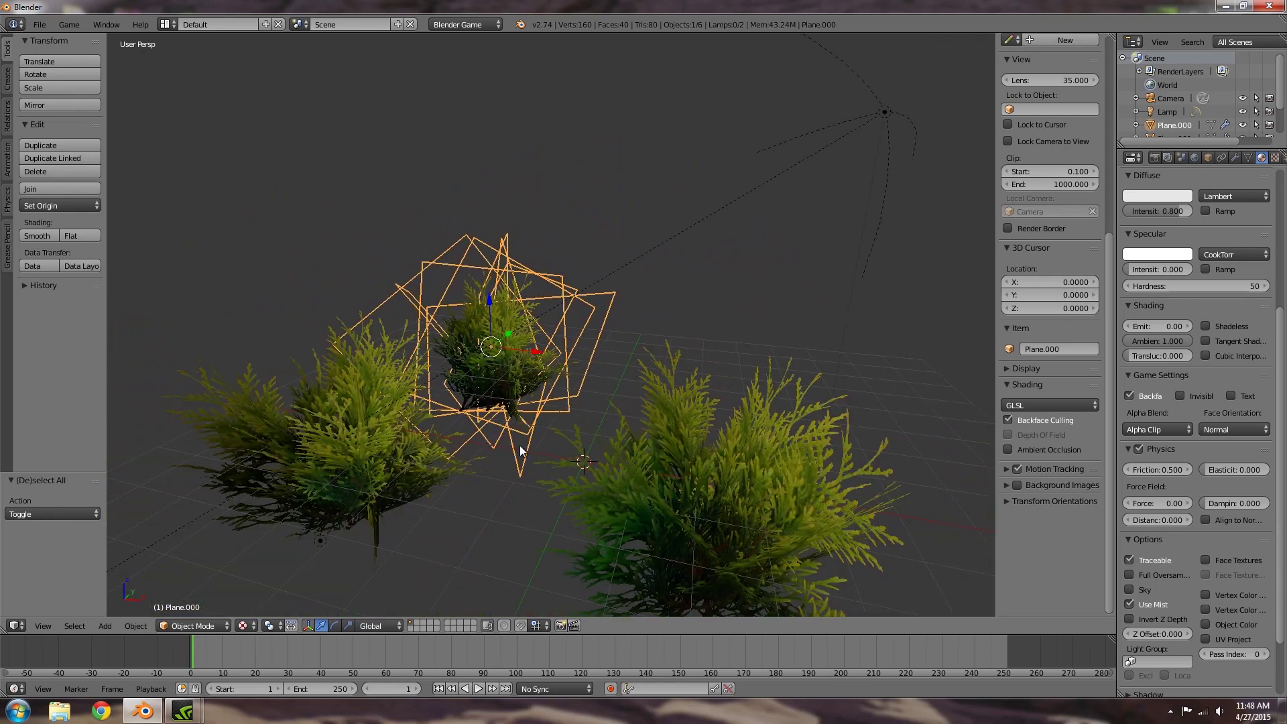
Examine the shading of all three bushes from opposite sides and leave every object deselected.
middle_click_drag(403, 406, 167, 396)
key("a")
right_click(569, 408)
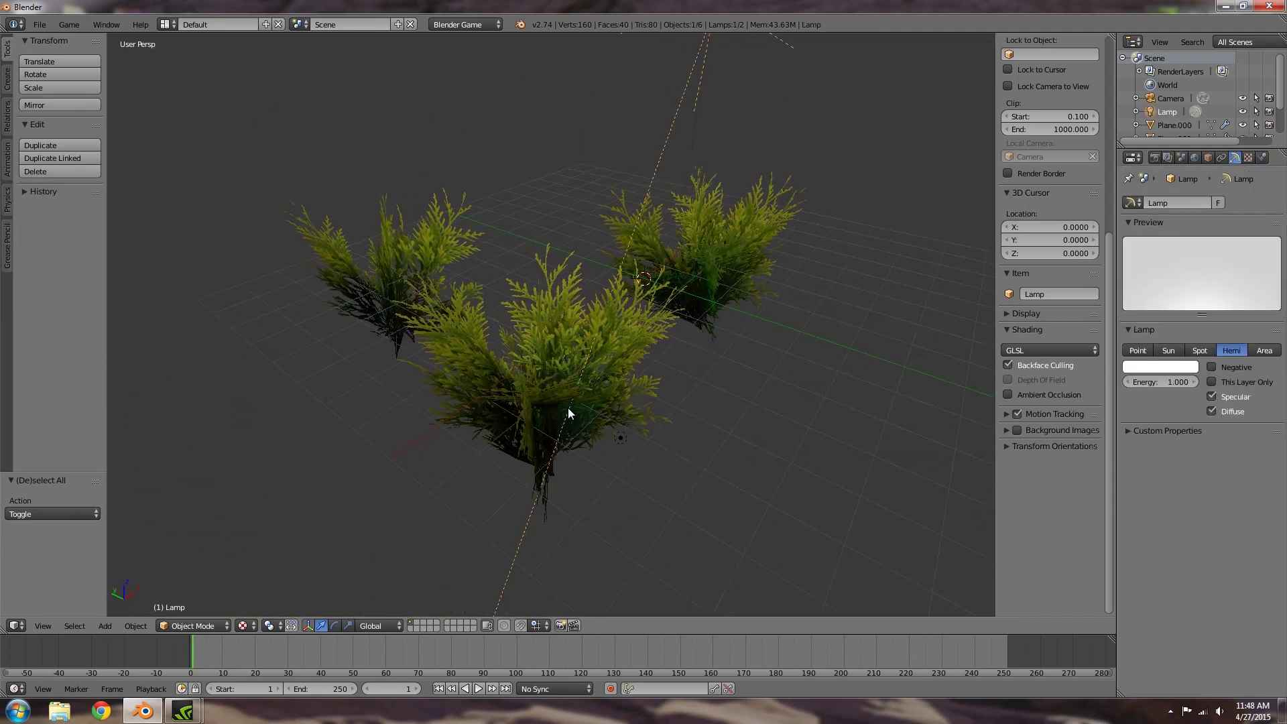
right_click(532, 362)
middle_click_drag(580, 402, 396, 358)
middle_click_drag(583, 436, 605, 392)
key("a")
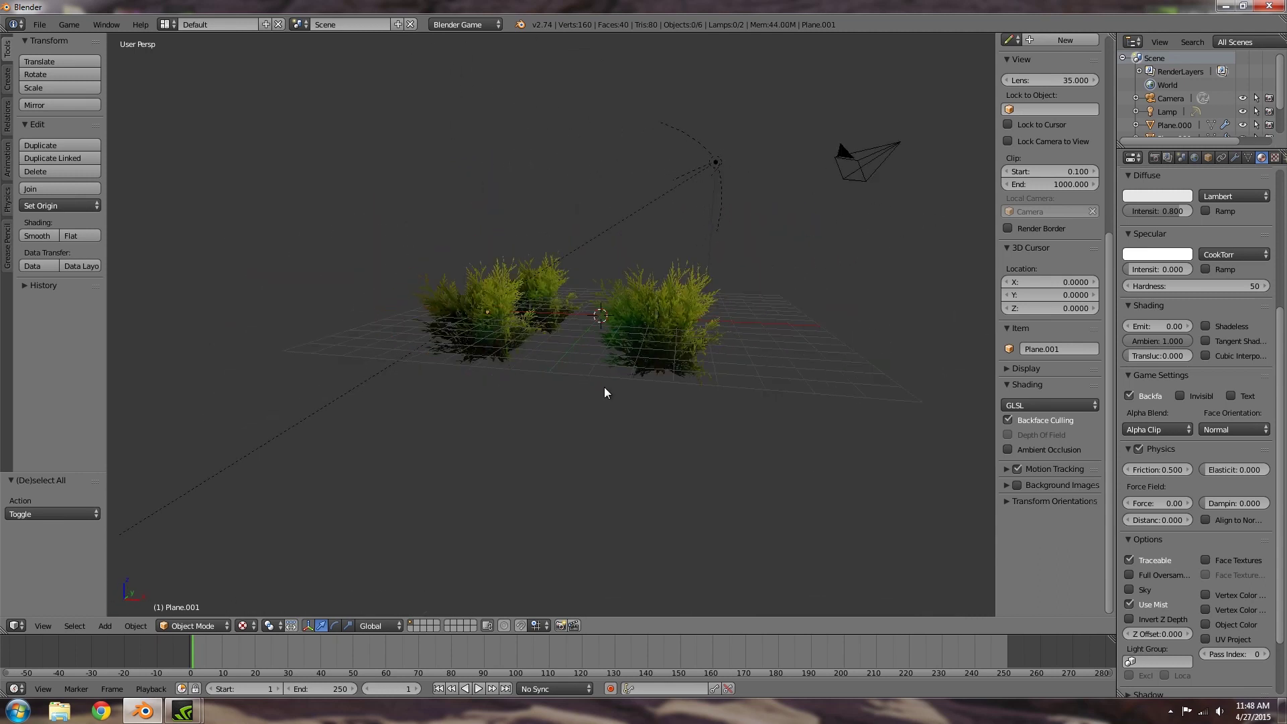